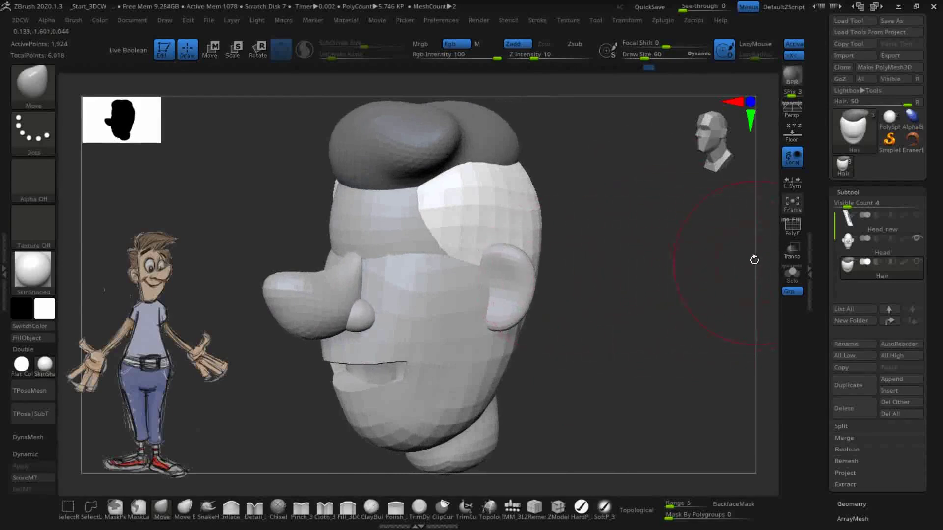
Step: Turn on the polyframe display, make Head the active subtool and show the Hair subtool along with it
click(788, 225)
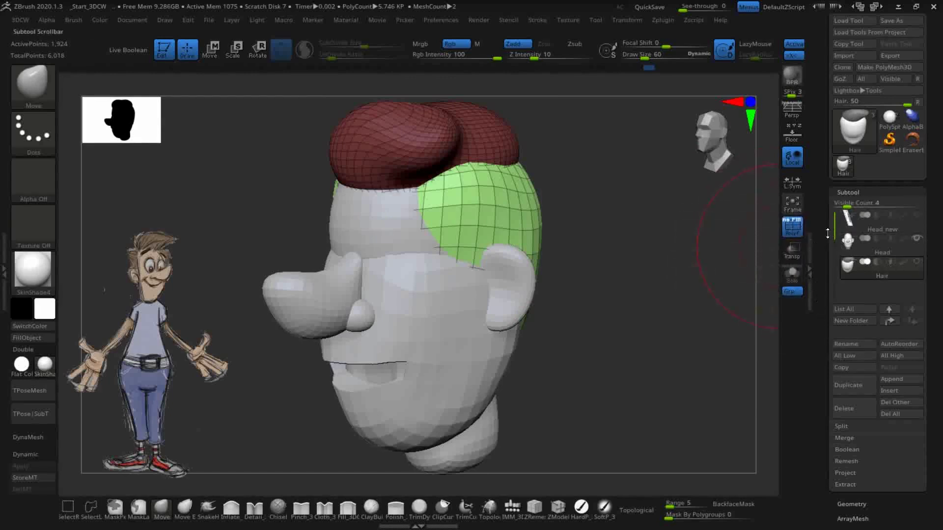
click(889, 248)
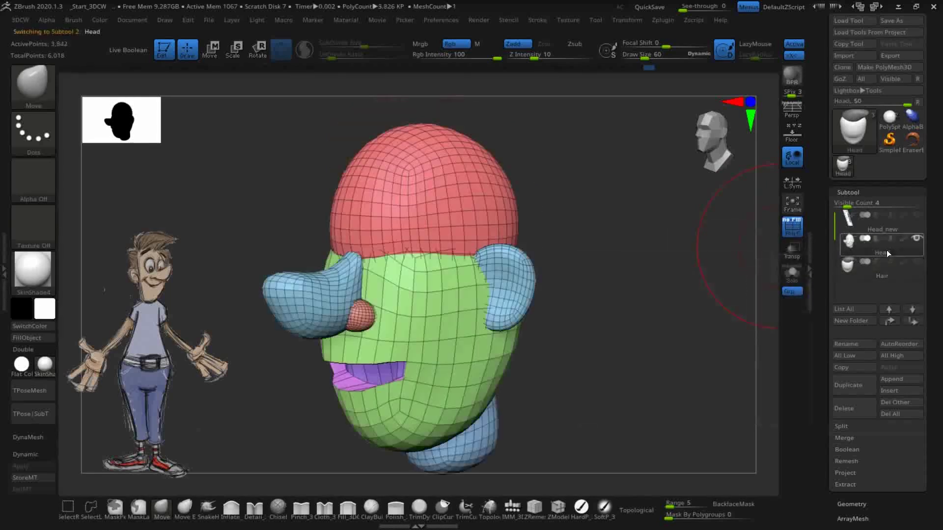
click(916, 262)
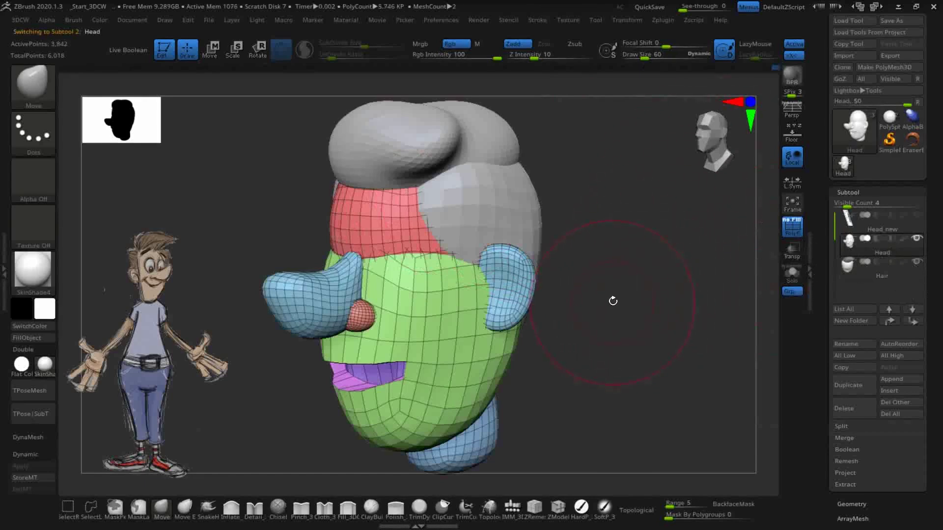
drag(666, 323, 657, 294)
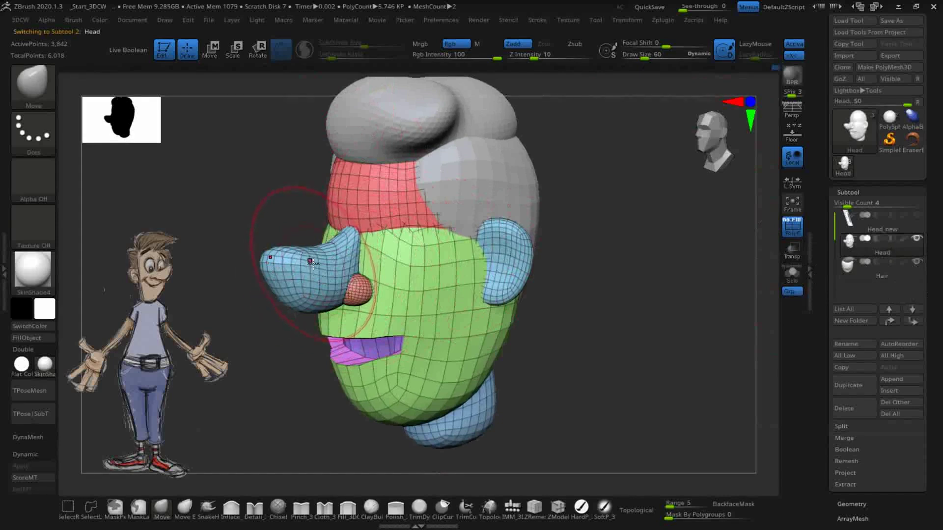
Step: Isolate, invert and hide the Head's polygroups one by one until only the nostril spheres are left, and show the whole head again
key(ctrl+shift)
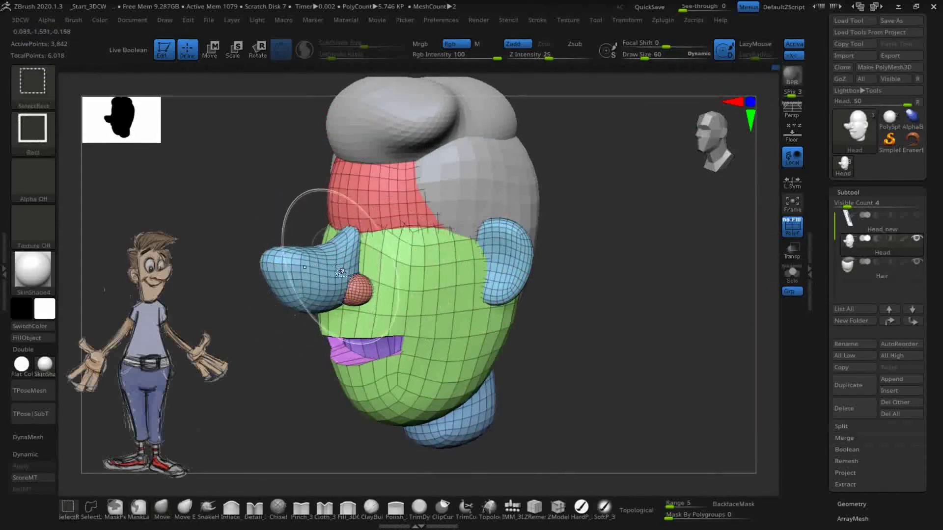
ctrl+shift+click(381, 203)
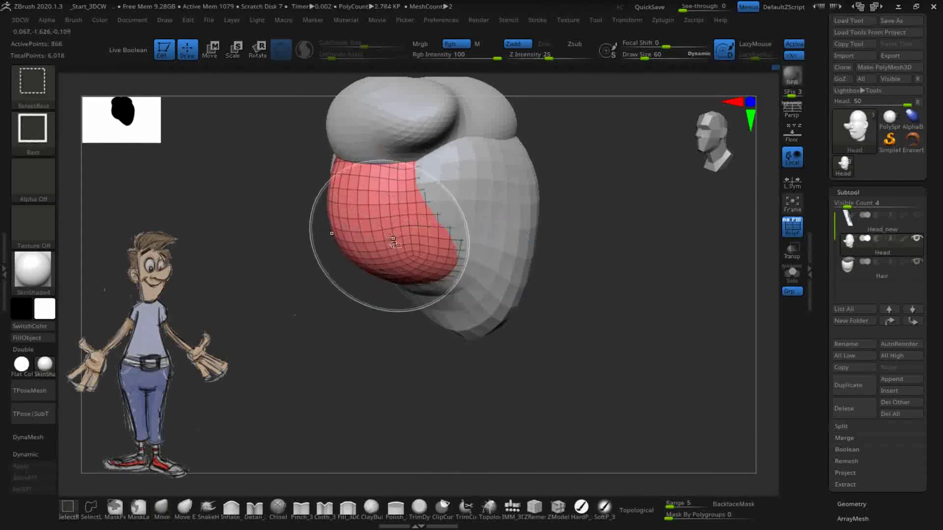
ctrl+shift+click(392, 213)
ctrl+shift+click(408, 256)
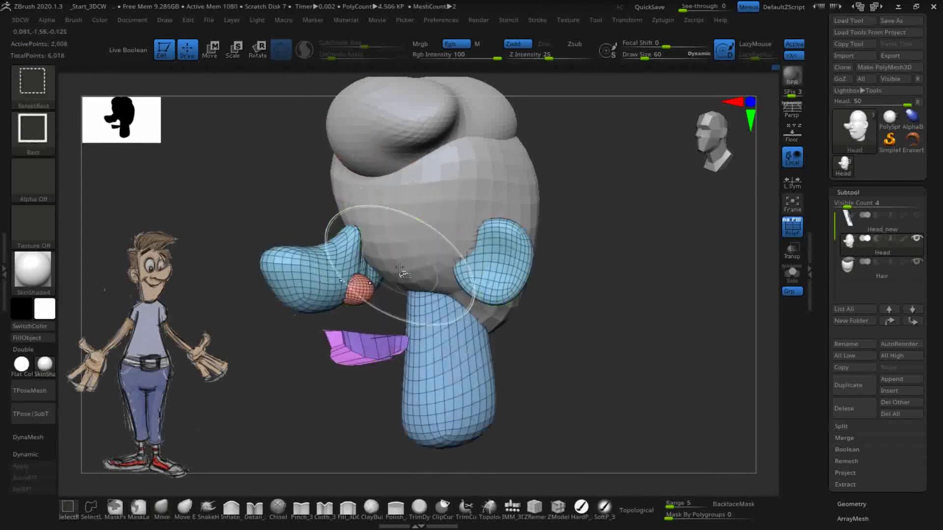
ctrl+shift+click(499, 254)
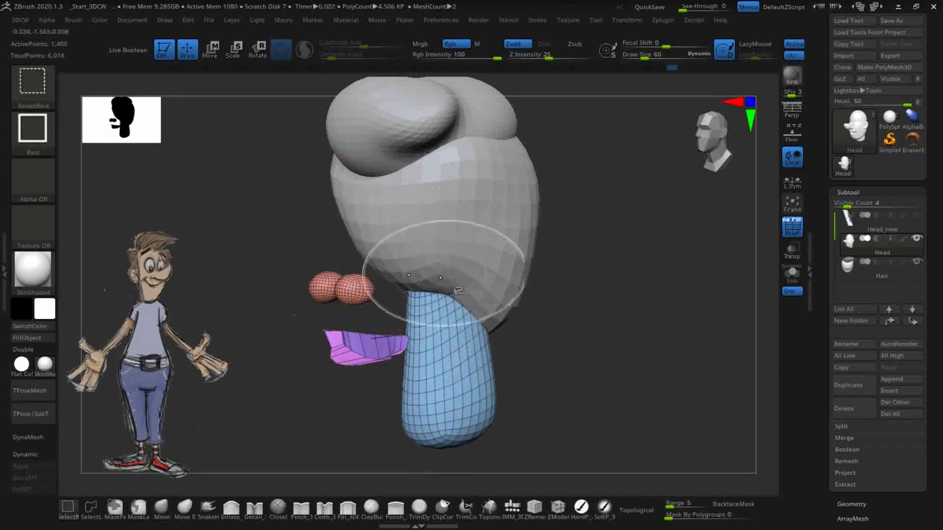
ctrl+shift+click(356, 346)
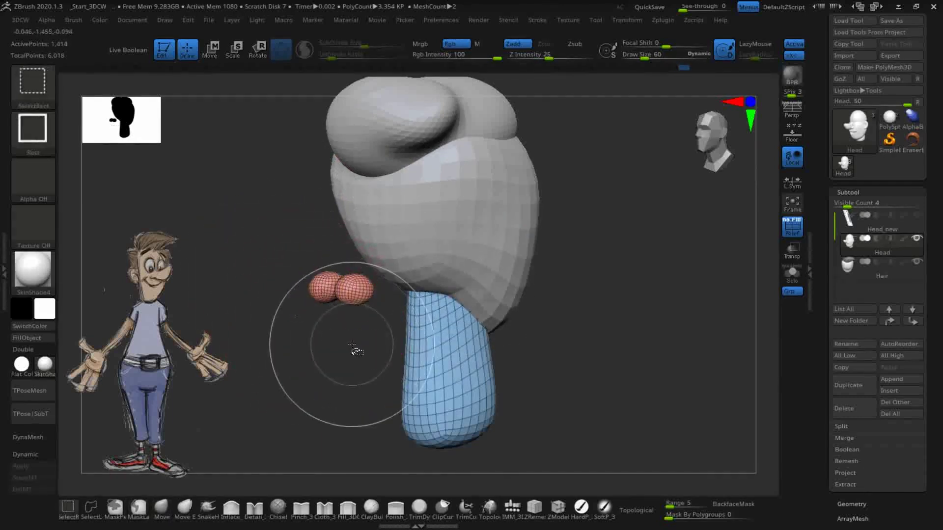
ctrl+shift+click(448, 351)
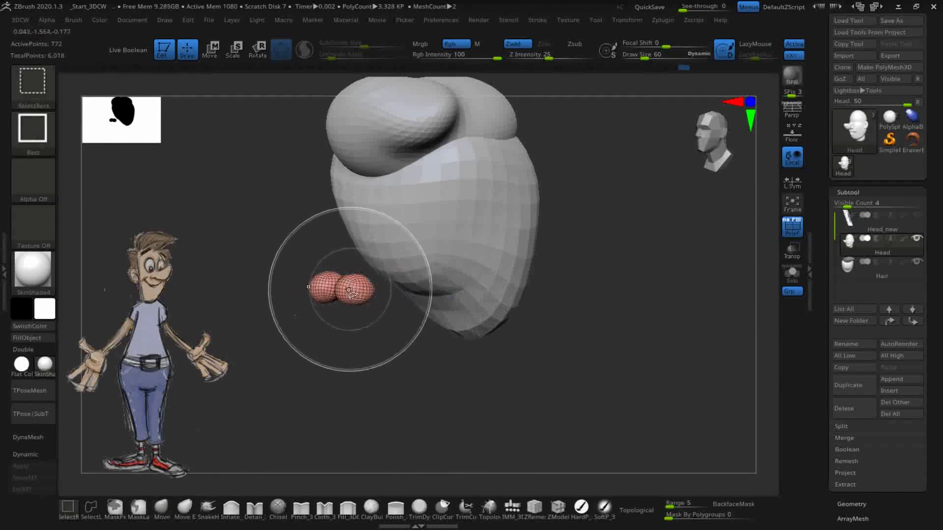
ctrl+shift+click(315, 254)
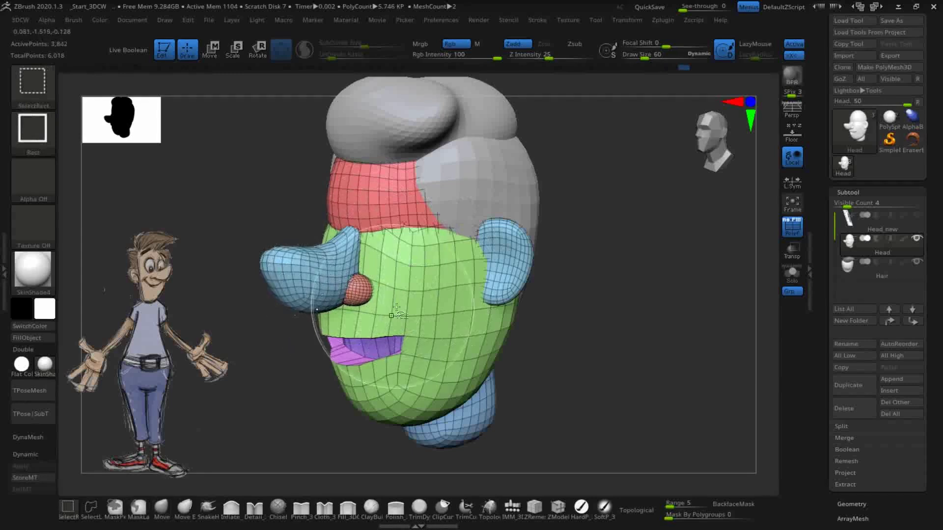
Step: Hide the Head's green face, mouth and red cranium polygroups, keeping the nose, nostrils, ears and neck
ctrl+shift+click(397, 272)
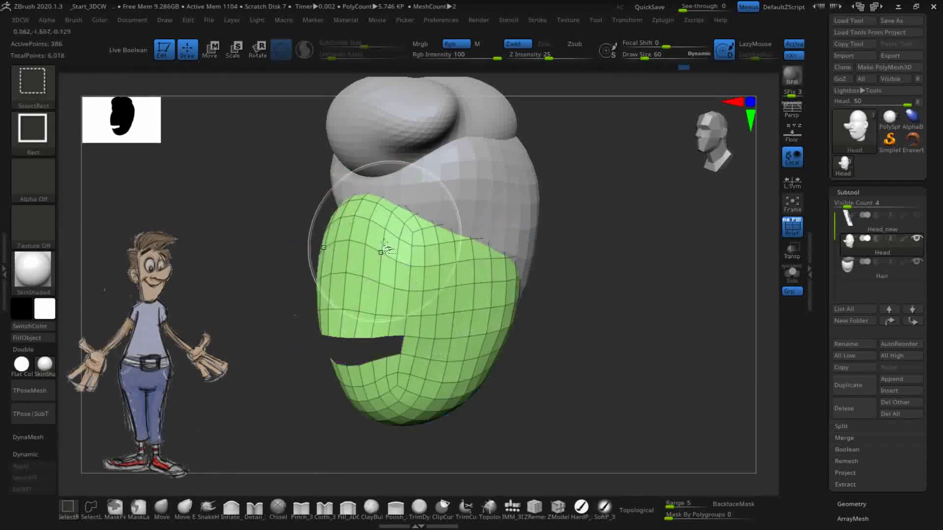
ctrl+shift+click(387, 273)
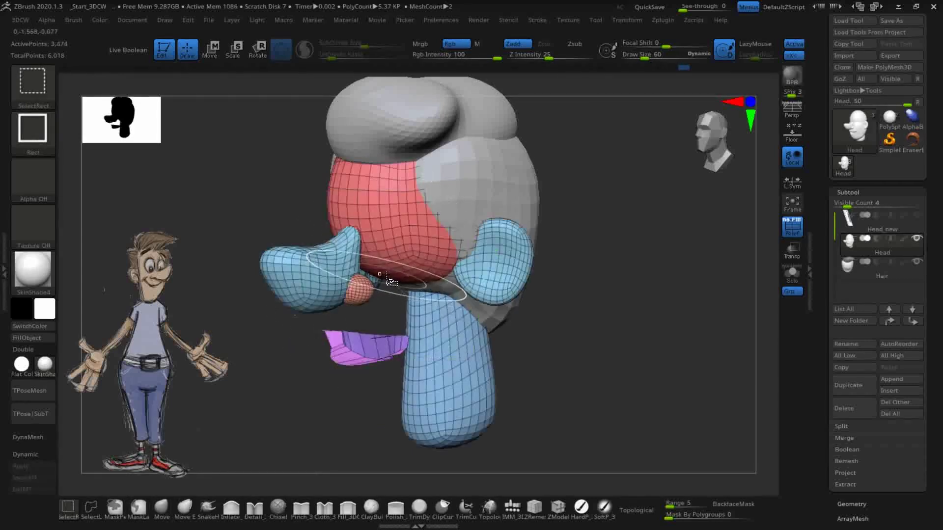
ctrl+alt+shift+click(358, 349)
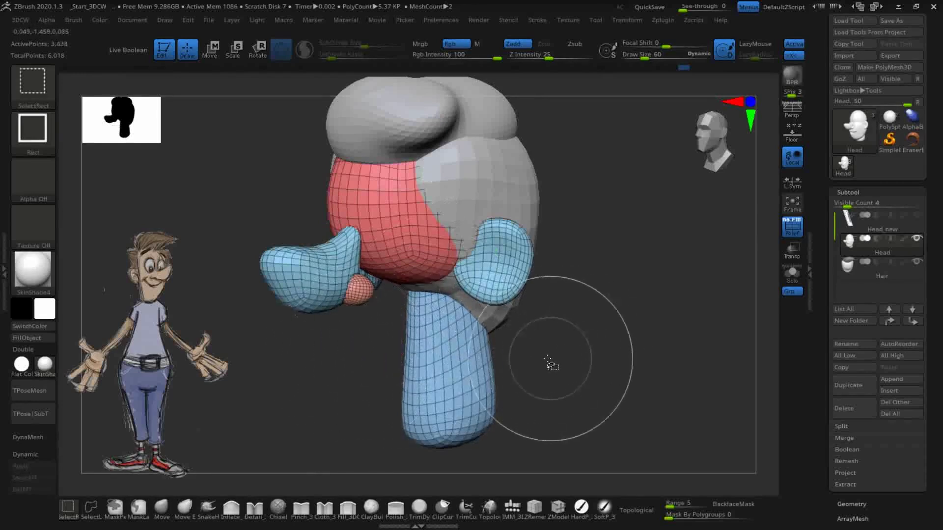
mouse_move(545, 355)
mouse_down()
mouse_move(585, 282)
mouse_move(634, 350)
mouse_move(638, 381)
mouse_move(617, 354)
mouse_move(564, 334)
mouse_move(557, 391)
mouse_move(536, 302)
mouse_up()
ctrl+alt+shift+click(391, 218)
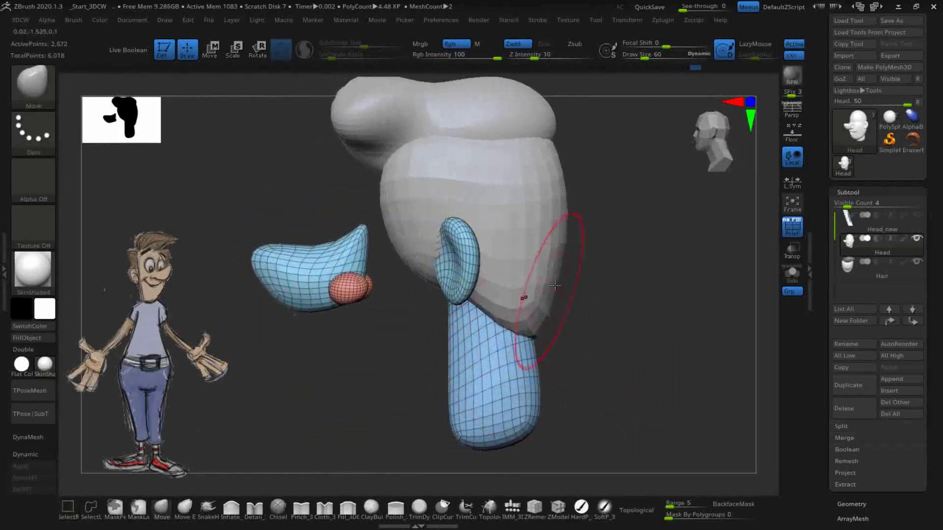
Step: Set MaskLasso as the masking brush, mask the nose and nostrils with it, and unhide the whole head
click(114, 509)
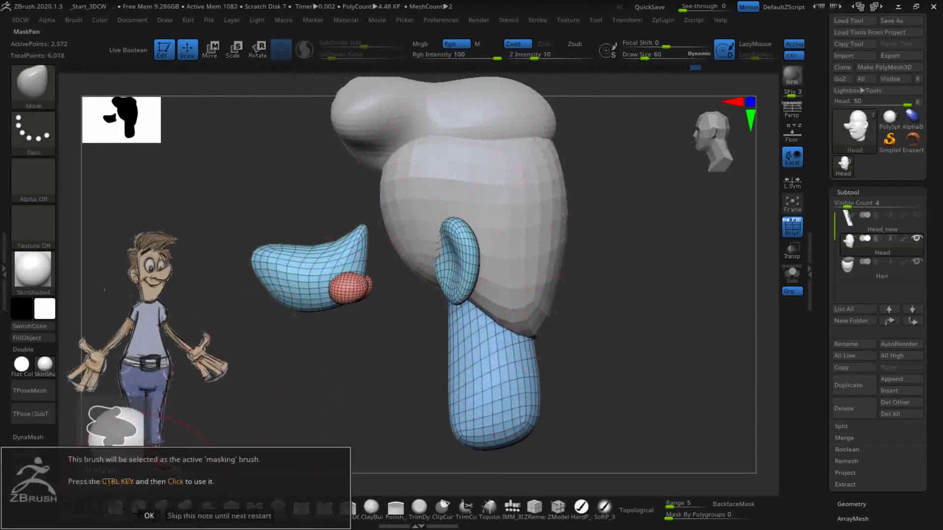
click(129, 507)
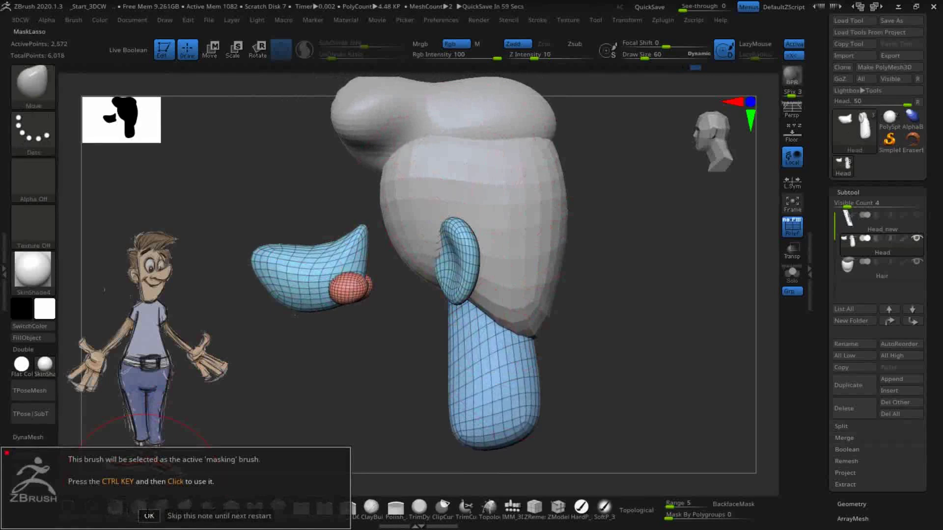
click(149, 515)
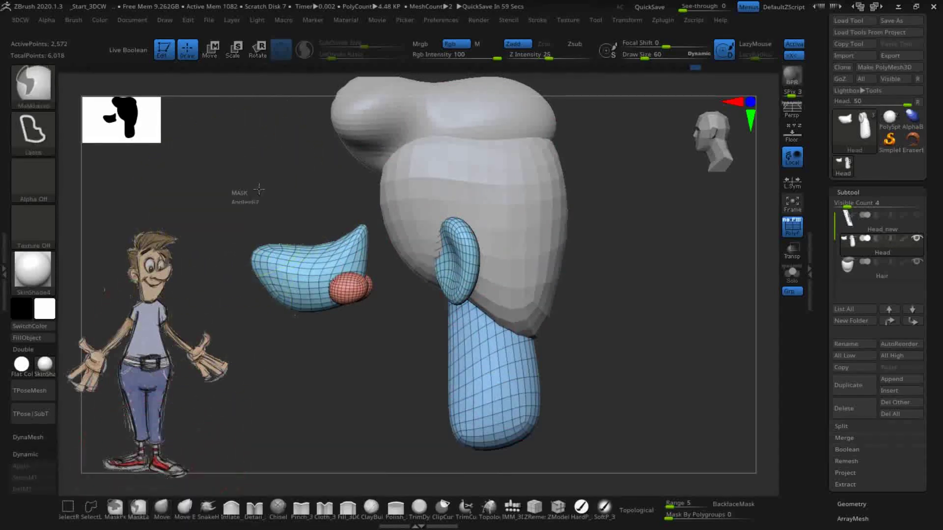
mouse_move(369, 218)
mouse_down()
mouse_move(398, 327)
mouse_move(312, 359)
mouse_move(238, 233)
mouse_up()
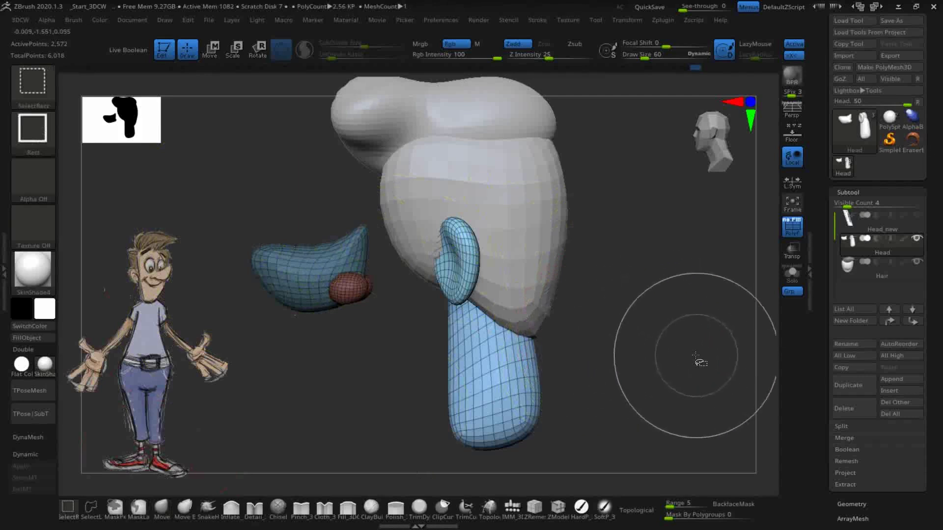
ctrl+shift+click(656, 368)
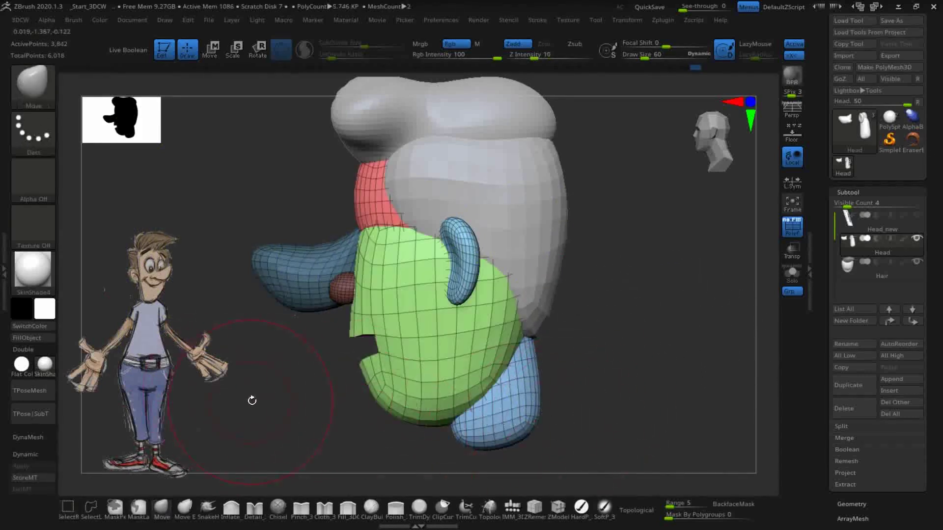
Step: Invert the mask so that only the nose and nostrils remain editable
mouse_move(253, 415)
mouse_down()
mouse_move(330, 419)
mouse_move(299, 417)
mouse_move(314, 418)
mouse_move(512, 240)
mouse_up()
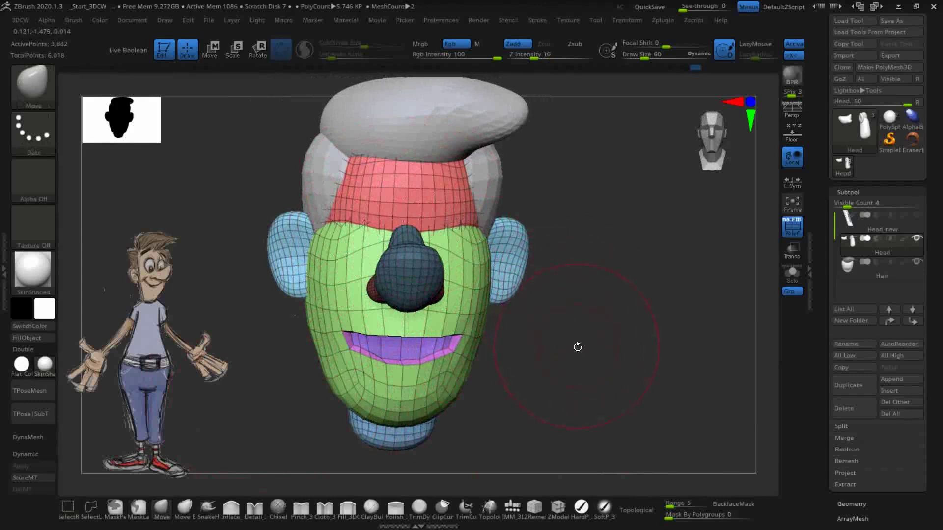
key(ctrl)
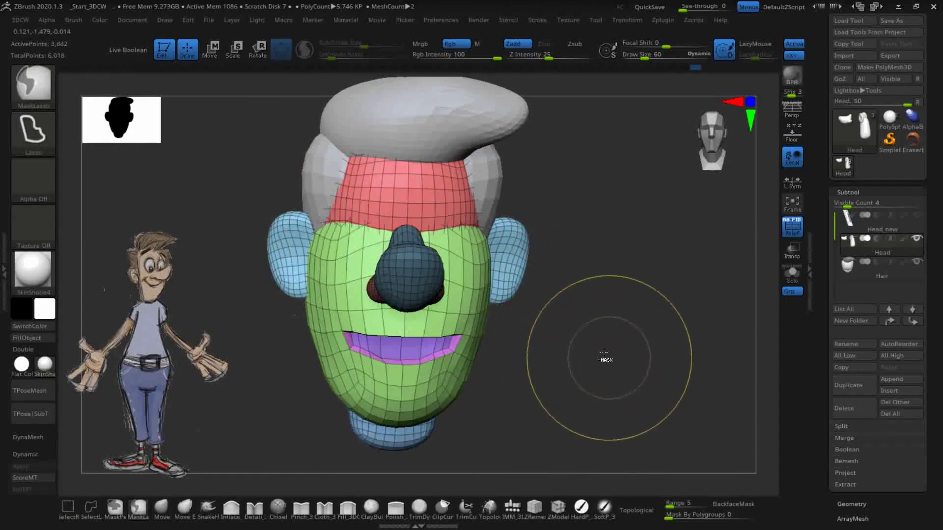
ctrl+click(601, 359)
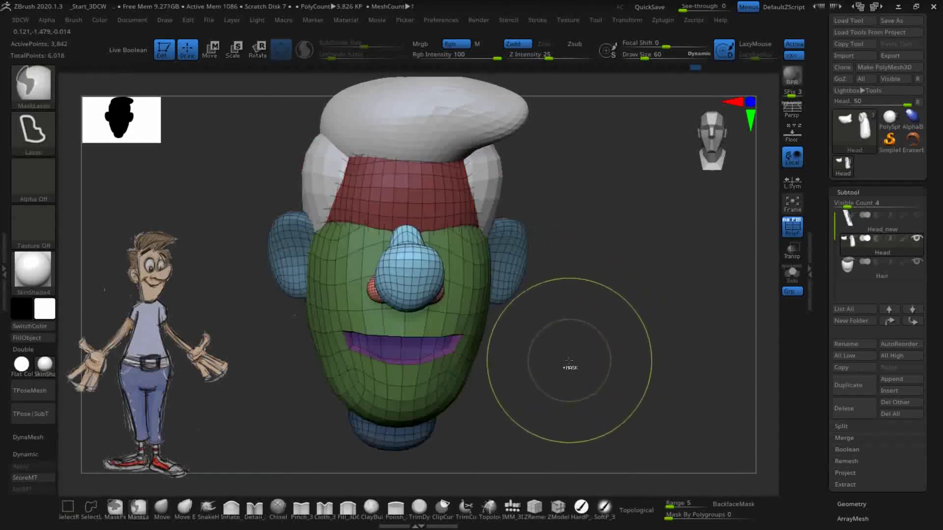
drag(649, 368, 576, 308)
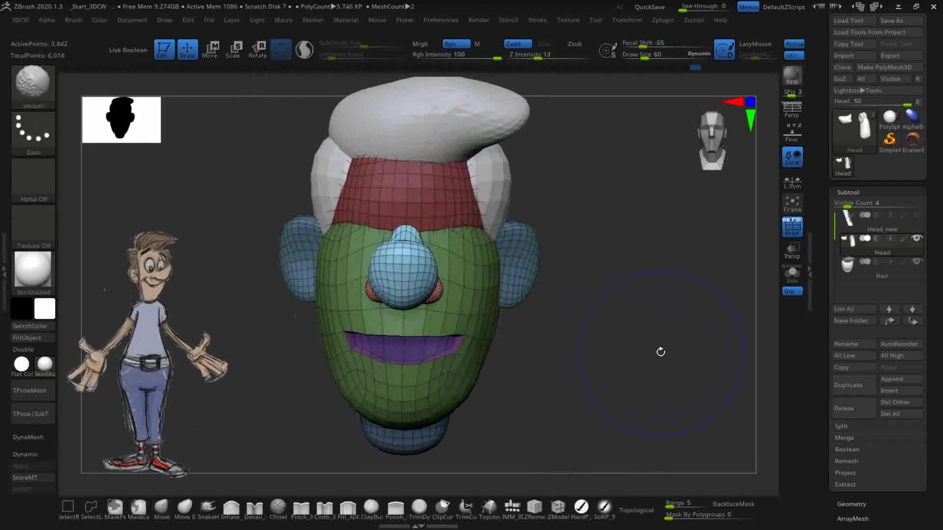
drag(658, 351, 584, 292)
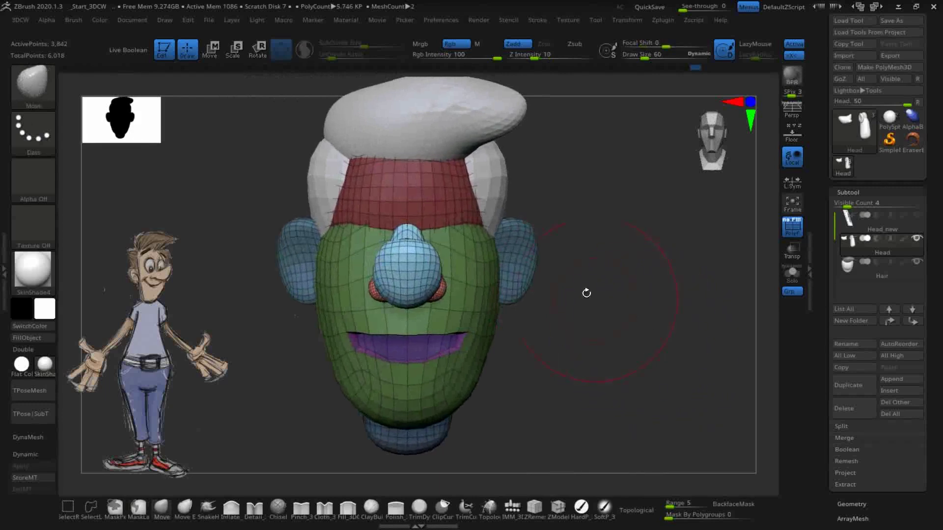
Step: Move the unmasked nose and nostrils slightly down the face with the Move gizmo and clear the mask
click(211, 51)
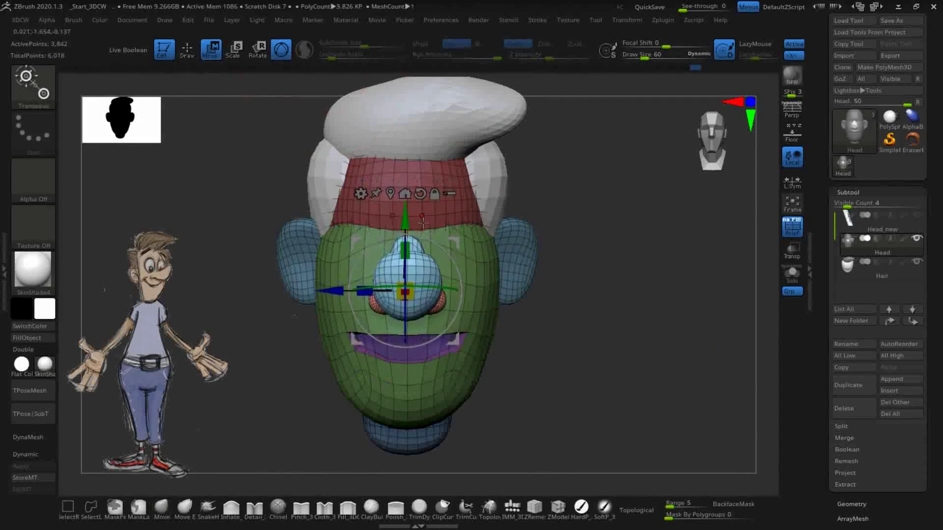
drag(587, 294, 477, 261)
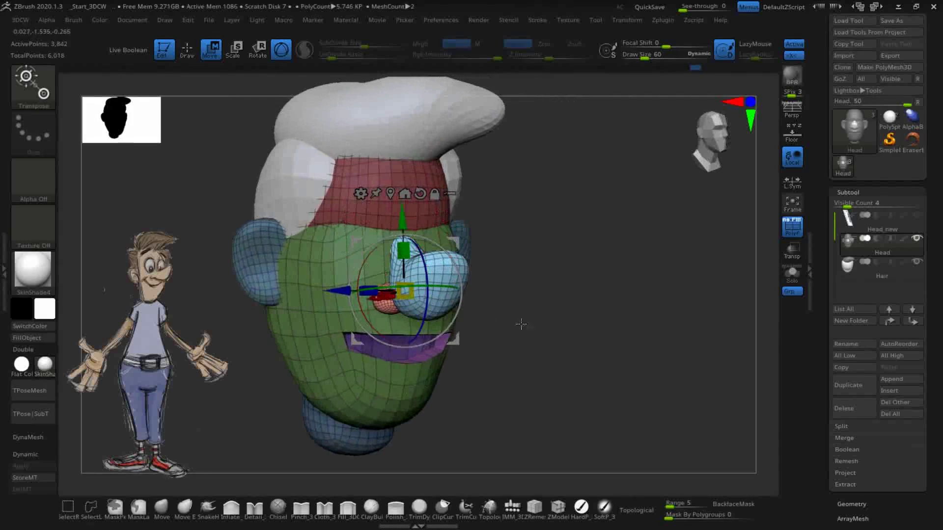
drag(553, 330, 589, 351)
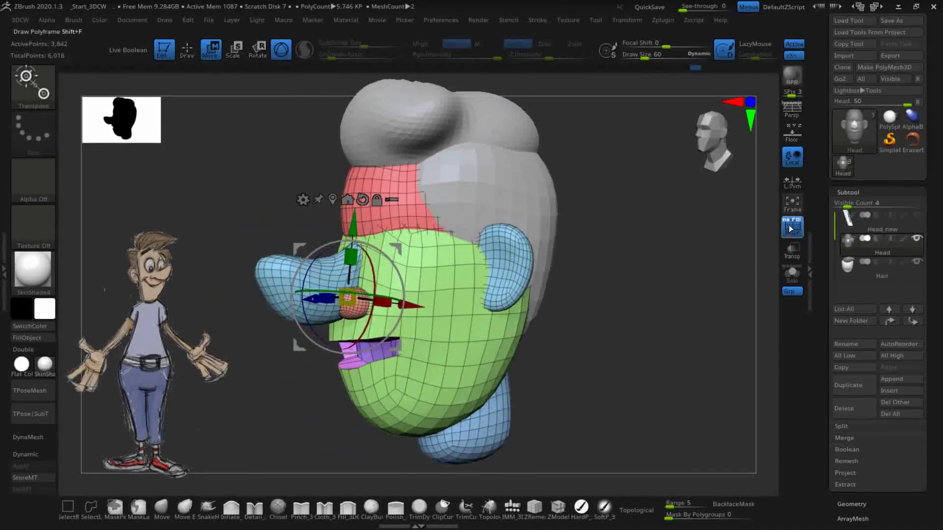
Step: Turn off the polyframe display, return to Draw mode and check the head from the front
click(791, 229)
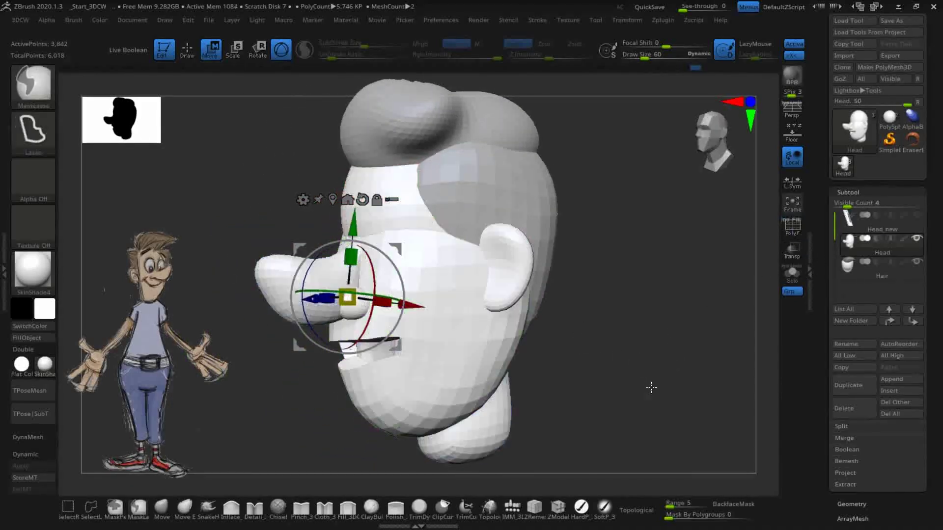
key(q)
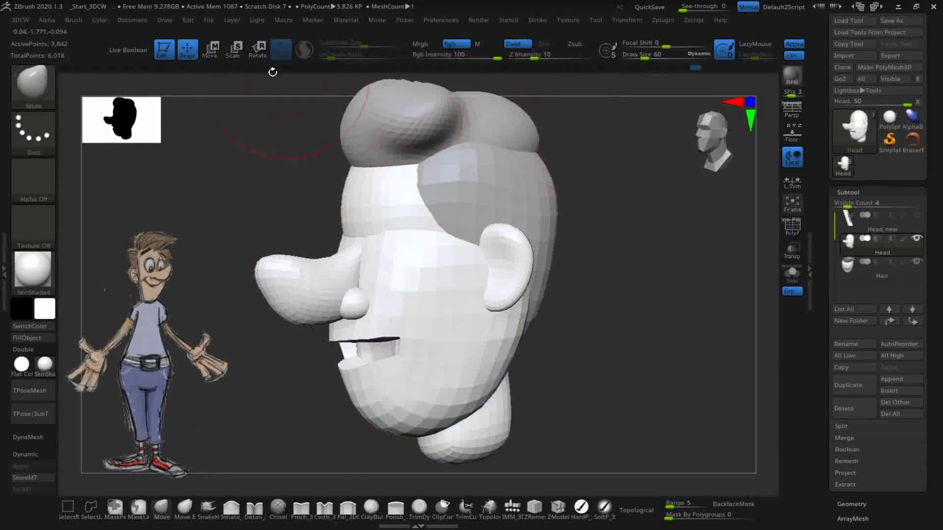
mouse_move(628, 302)
mouse_down()
mouse_move(646, 341)
mouse_move(659, 341)
mouse_move(639, 343)
mouse_move(693, 351)
mouse_move(690, 343)
mouse_move(653, 352)
mouse_move(684, 355)
mouse_move(661, 360)
mouse_move(662, 350)
mouse_move(672, 351)
mouse_move(646, 343)
mouse_move(642, 354)
mouse_move(640, 308)
mouse_move(654, 324)
mouse_up()
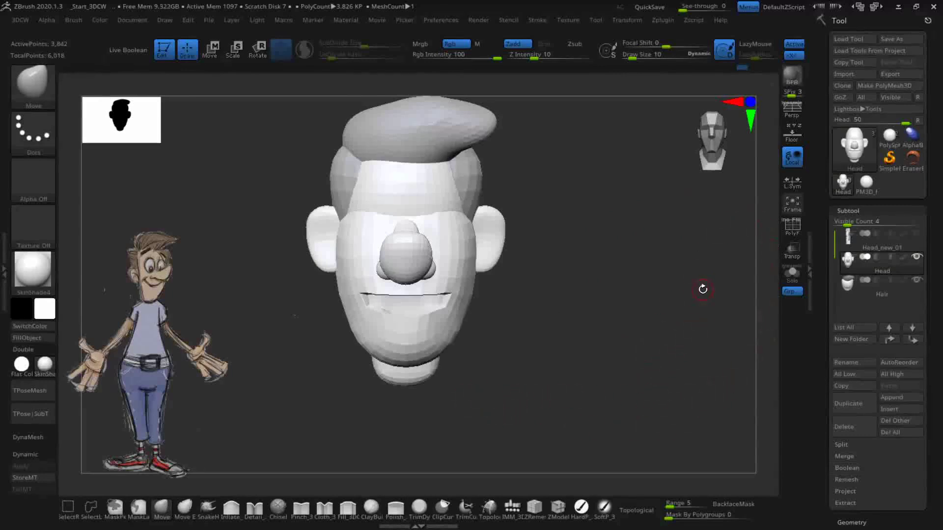
Step: Append a Sphere3D as a new subtool and turn the polyframe display back on
click(896, 396)
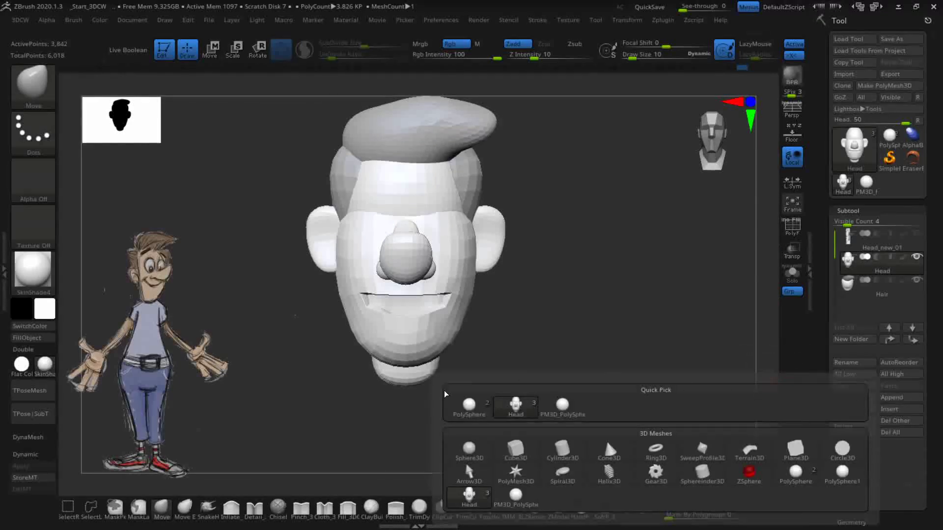
mouse_move(464, 455)
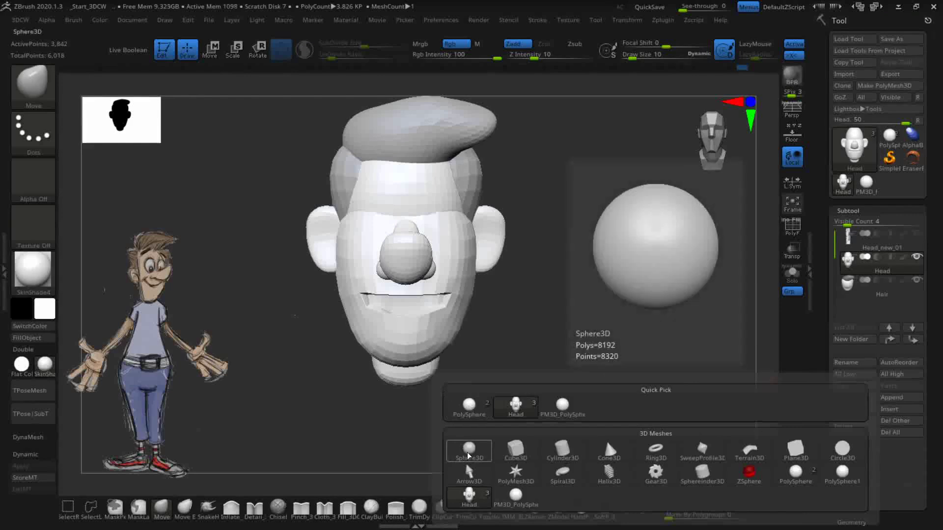
click(470, 453)
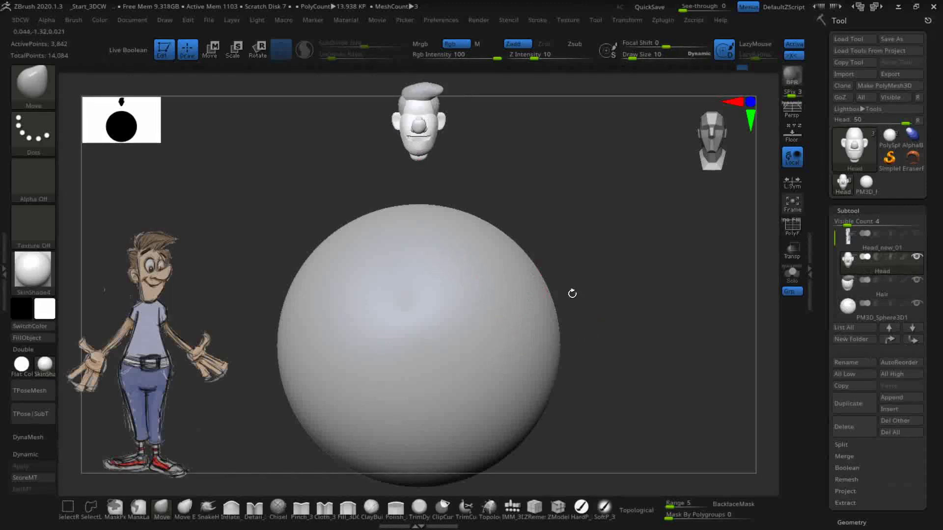
click(794, 231)
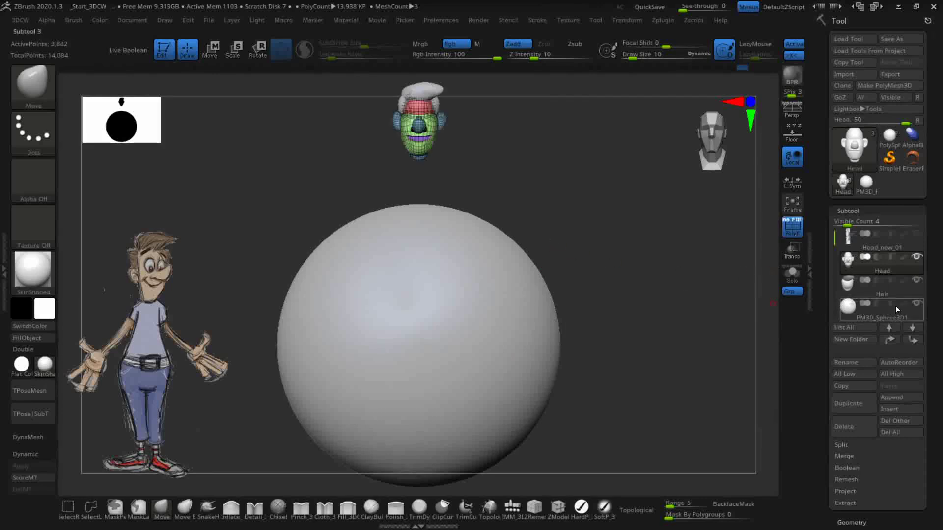
Step: Select the appended sphere subtool and examine the layout of its poles from above and from the front
click(876, 311)
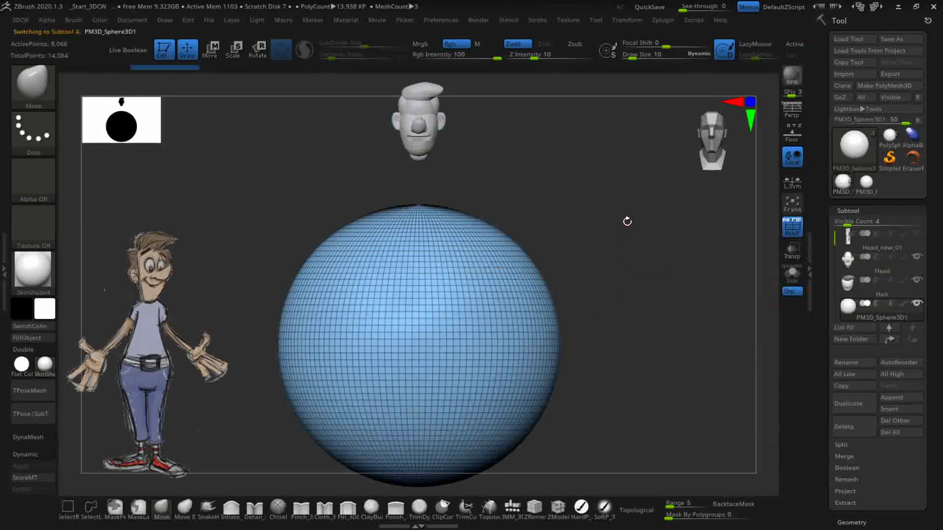
drag(624, 285, 608, 381)
alt+drag(644, 319, 635, 401)
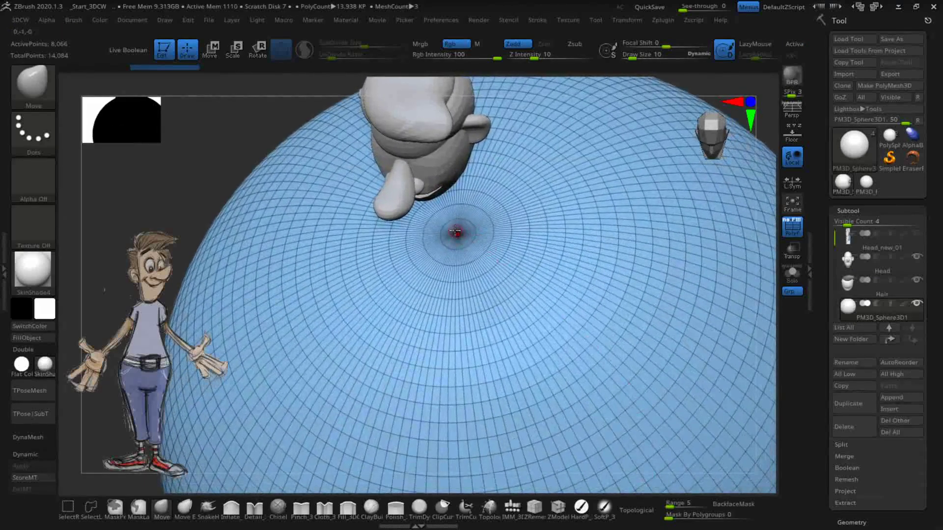
alt+drag(765, 301, 717, 187)
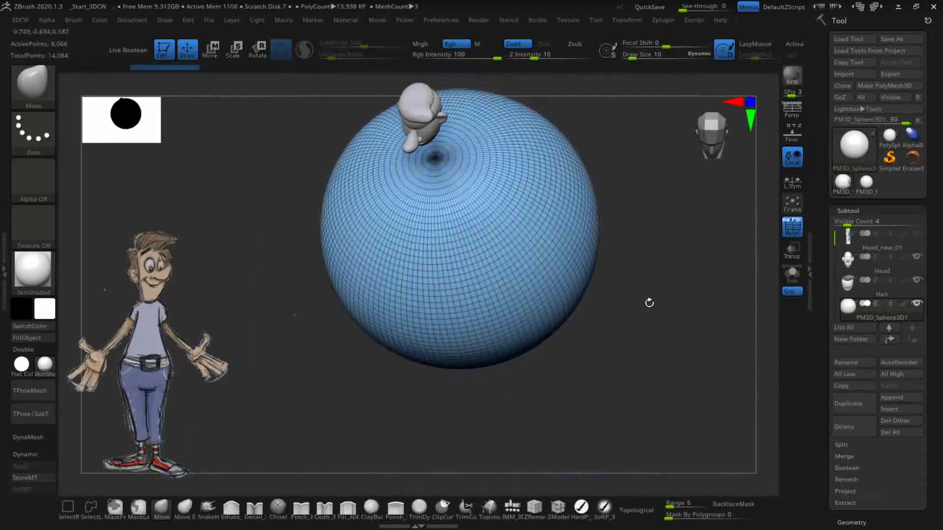
drag(625, 324, 648, 299)
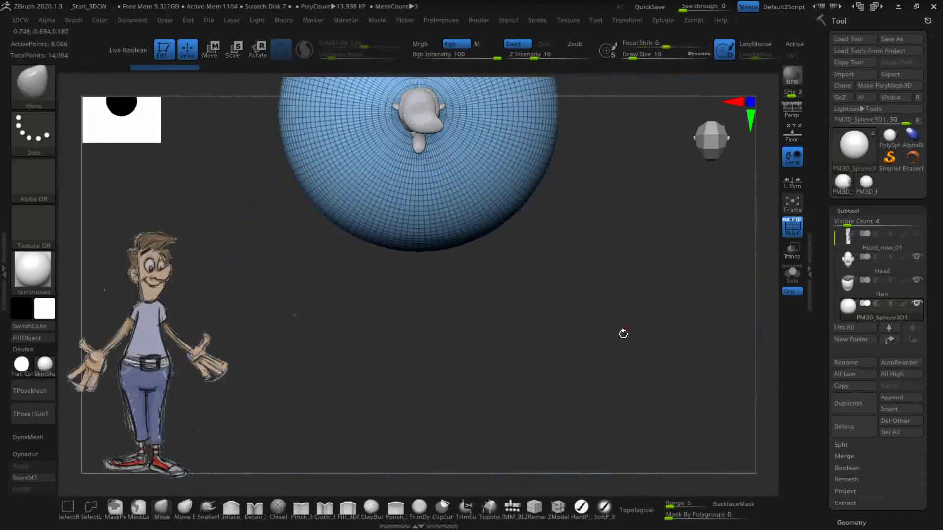
drag(613, 270, 620, 387)
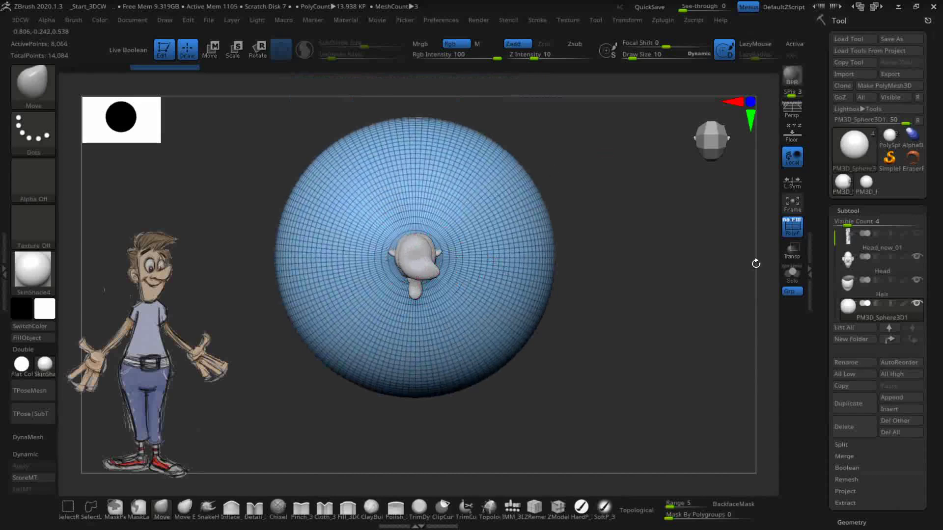
drag(658, 356, 648, 289)
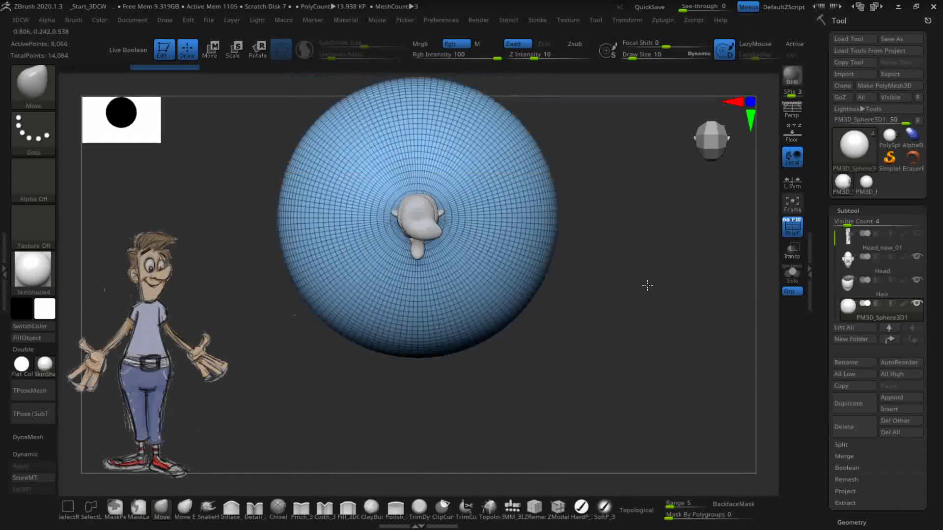
drag(635, 341, 635, 255)
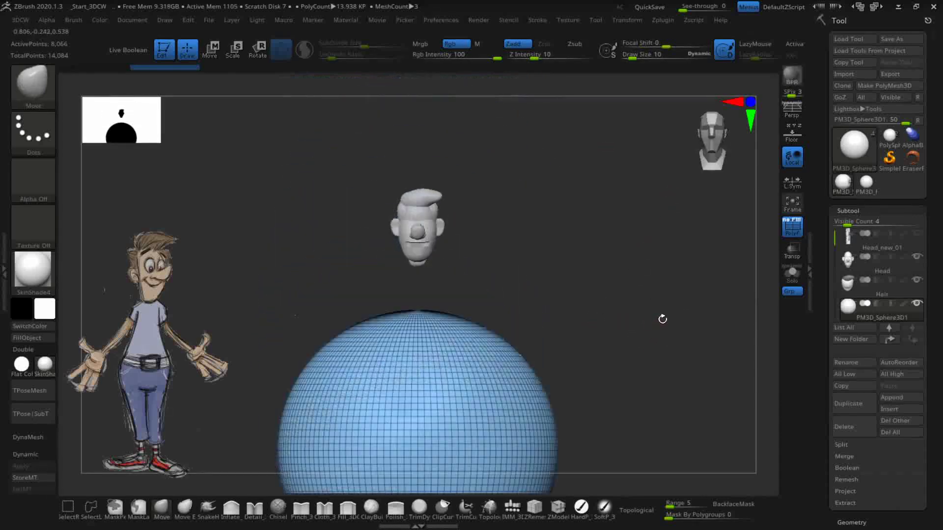
drag(662, 321, 653, 224)
drag(674, 311, 672, 290)
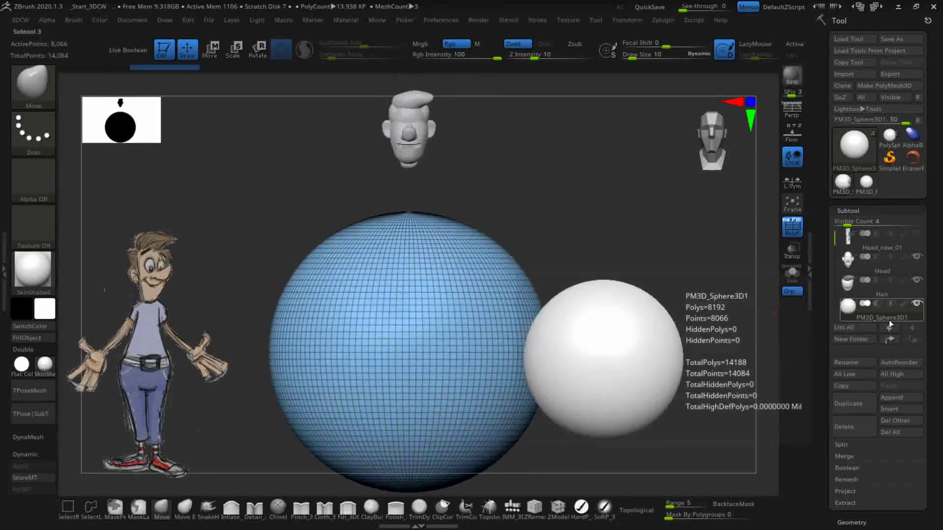
Step: Scale the sphere down uniformly with the Rotate gizmo and rotate it about X so that its pole faces the front
key(r)
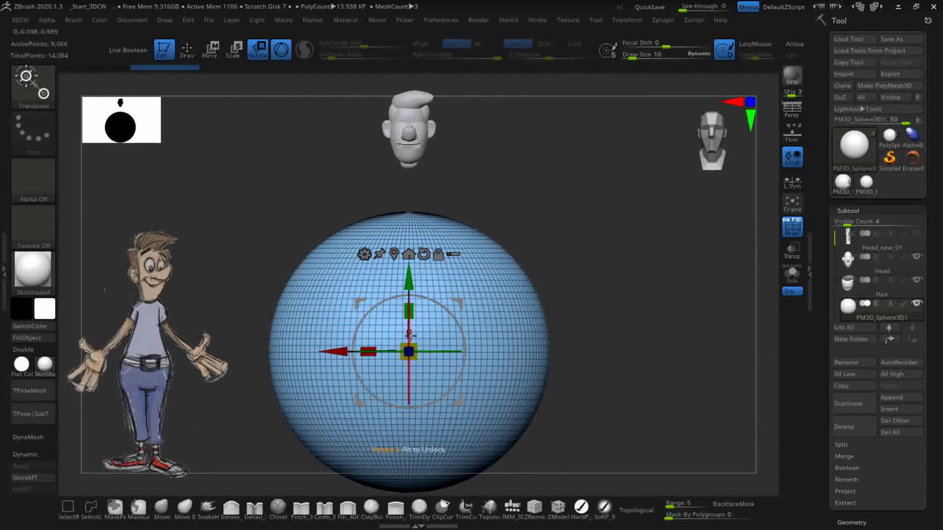
drag(415, 345, 366, 435)
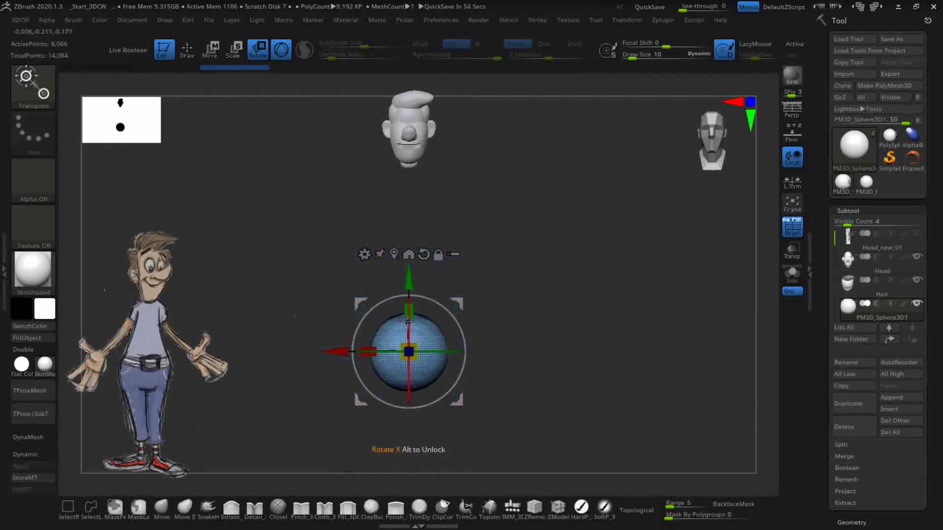
drag(408, 322, 419, 418)
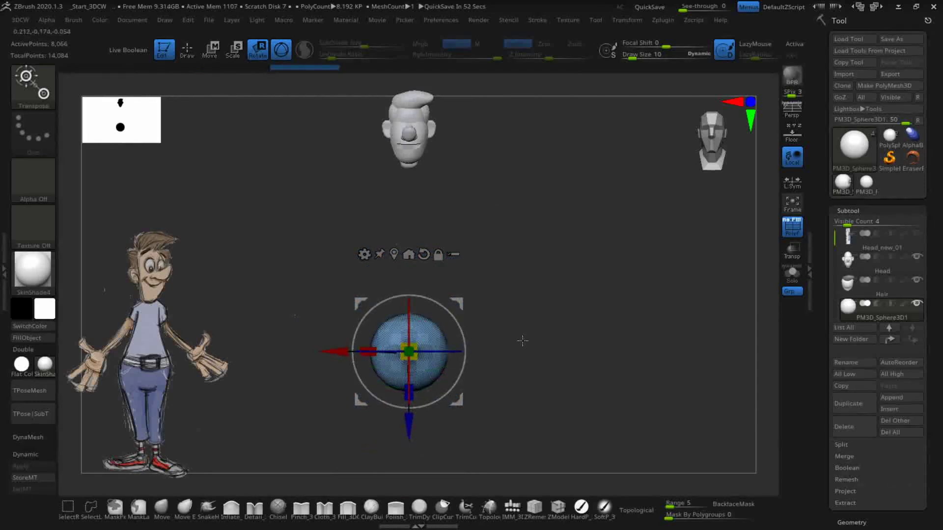
Step: Shrink the sphere further and squash it in width and depth into an upright ellipsoid for the eye
alt+drag(518, 347, 564, 482)
alt+drag(543, 334, 541, 362)
alt+drag(601, 292, 589, 261)
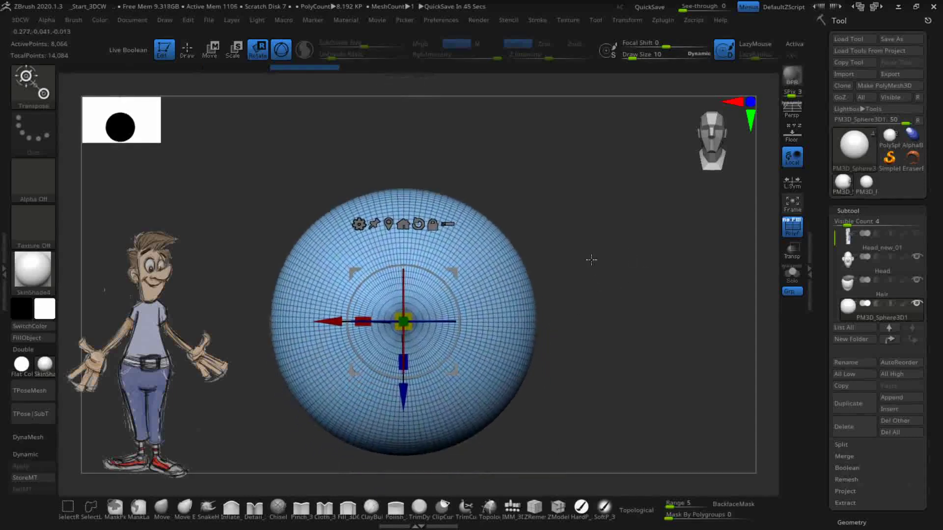
drag(409, 314, 382, 317)
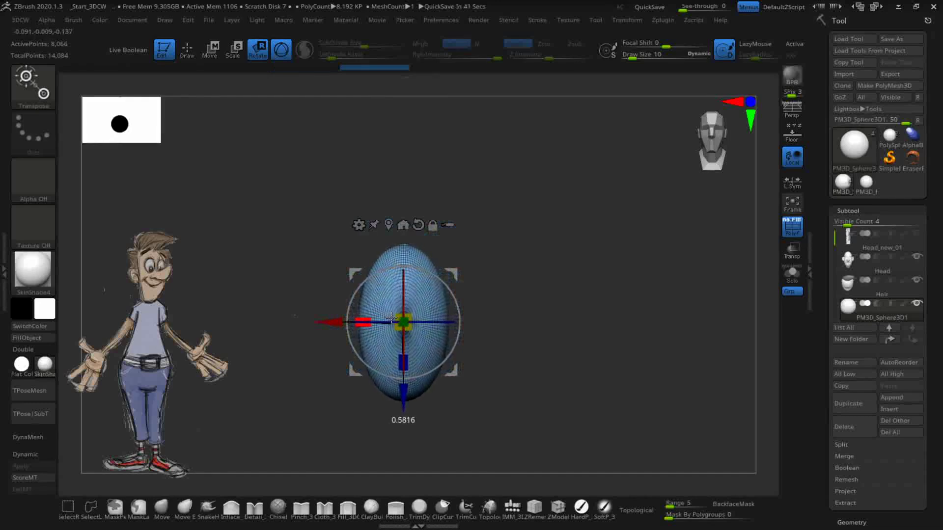
drag(390, 319, 391, 318)
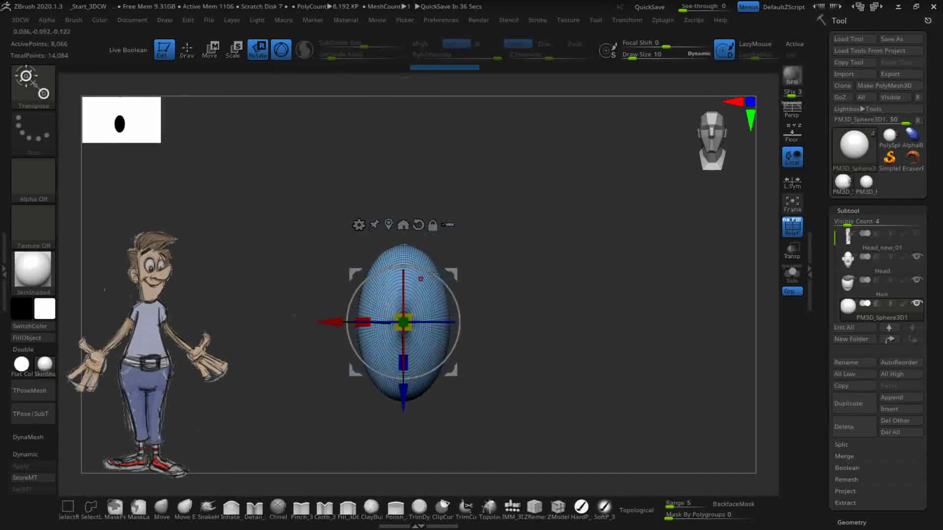
drag(562, 328, 409, 318)
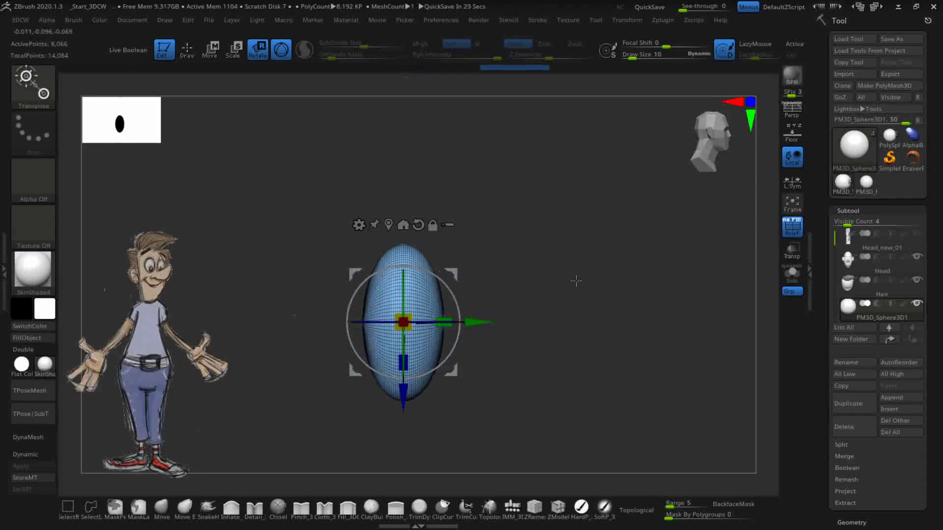
shift+drag(605, 275, 535, 284)
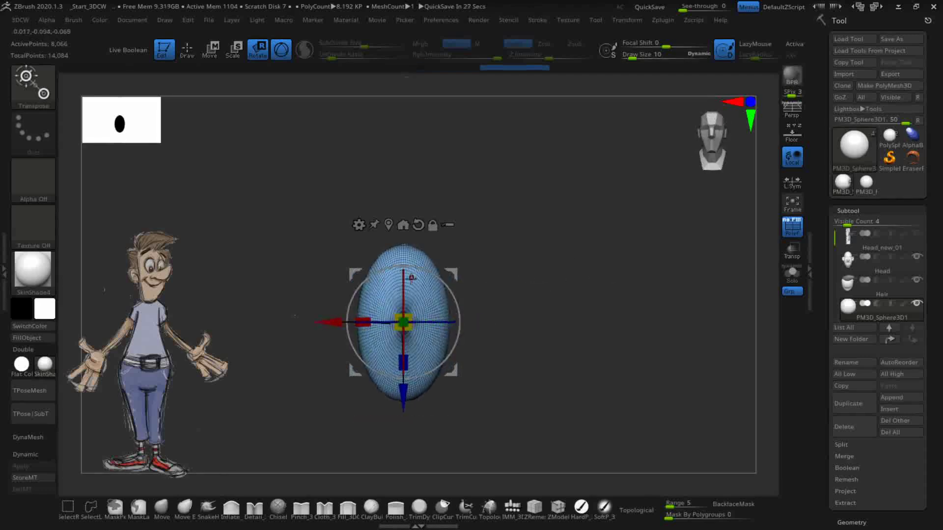
drag(401, 322, 390, 325)
Step: Move the eye ellipsoid up onto the head at the height of the character's right eye
alt+drag(450, 229, 449, 330)
alt+drag(528, 296, 520, 183)
drag(448, 374, 441, 71)
alt+drag(495, 217, 520, 352)
alt+drag(540, 210, 534, 313)
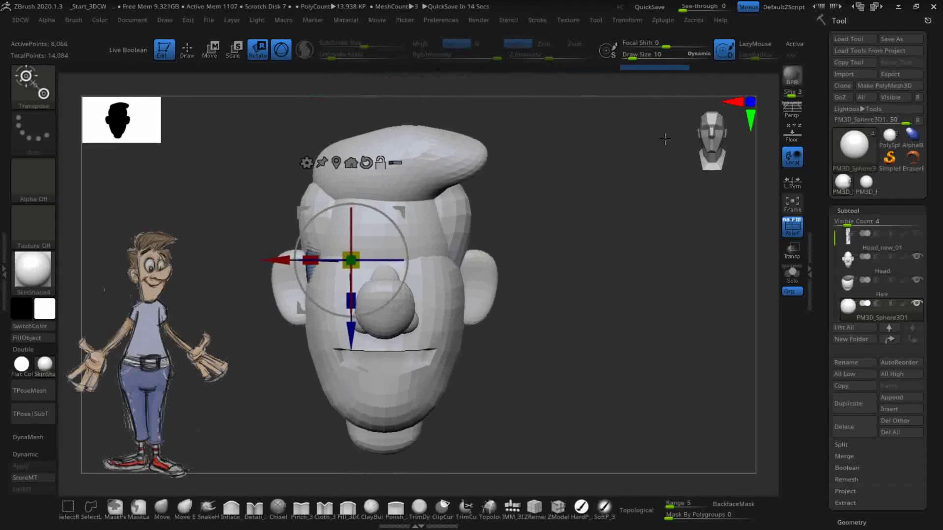
Step: Turn on transparency and bring the eye ellipsoid forward to the front of the face beside the nose
drag(553, 316, 548, 279)
click(801, 249)
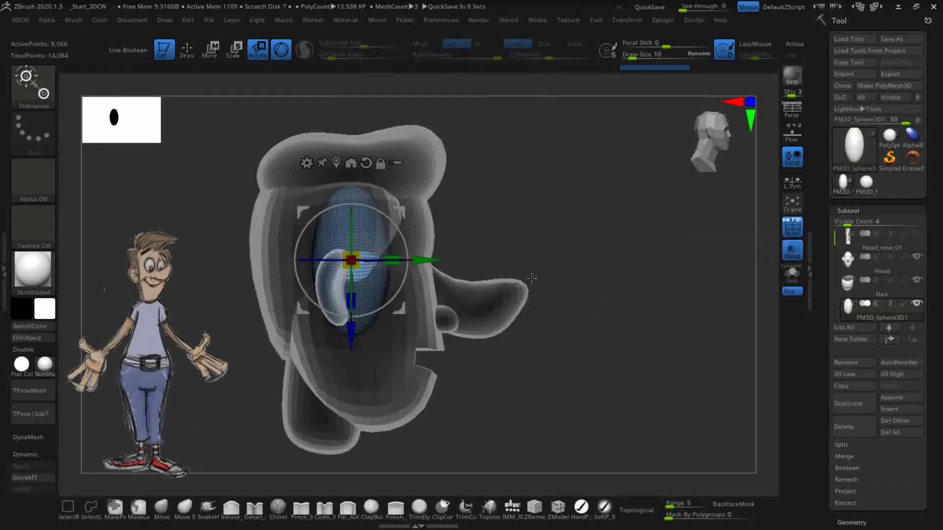
drag(661, 310, 615, 342)
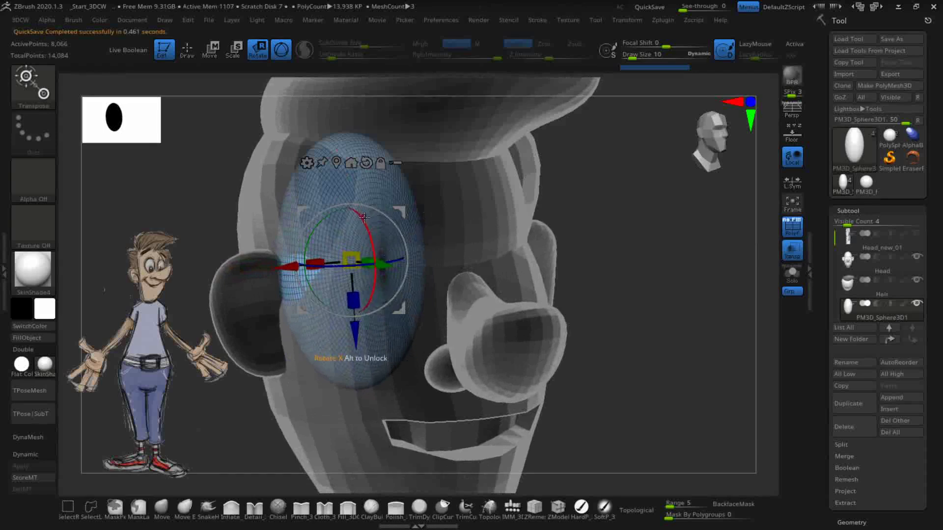
drag(351, 260, 434, 262)
drag(573, 290, 569, 287)
drag(441, 269, 425, 268)
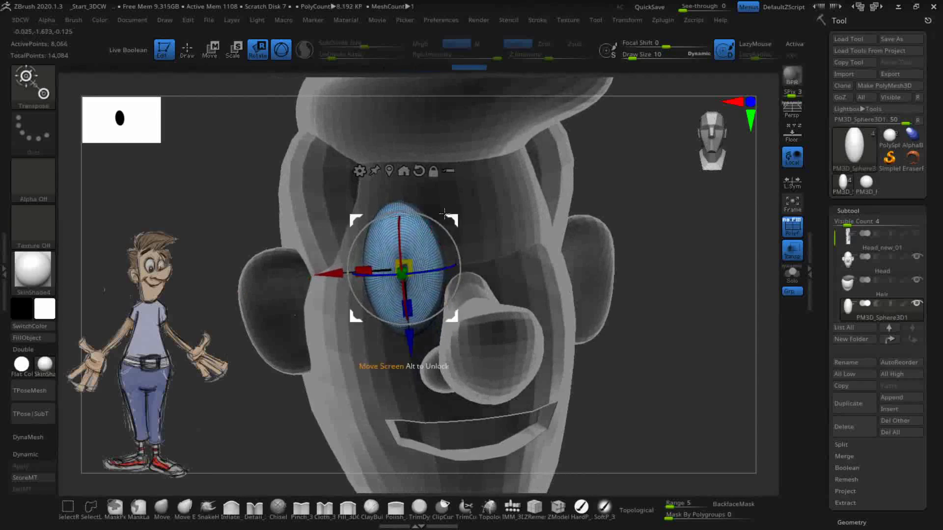
Step: Scale the eye ellipsoid down by a factor of about 0.86 and tilt it slightly on the face
drag(402, 265, 404, 268)
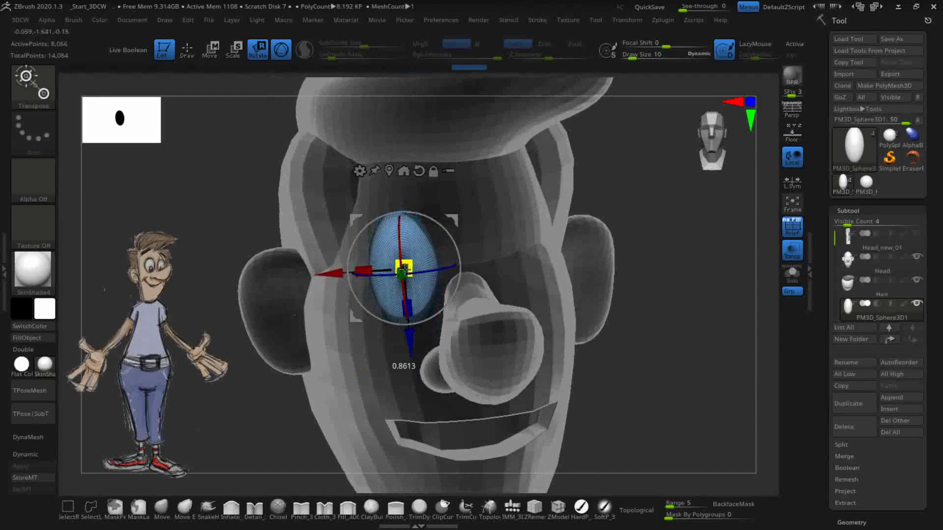
drag(608, 338, 648, 341)
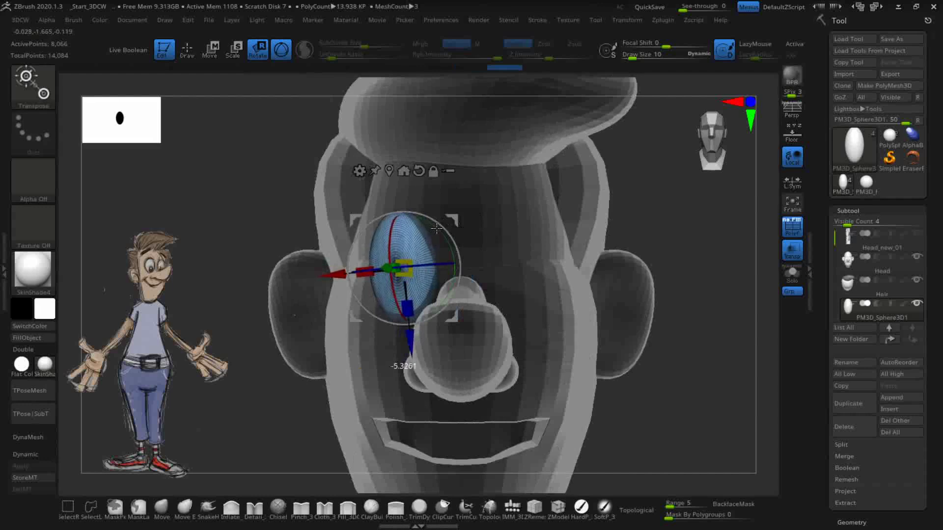
drag(438, 229, 441, 230)
drag(633, 243, 655, 246)
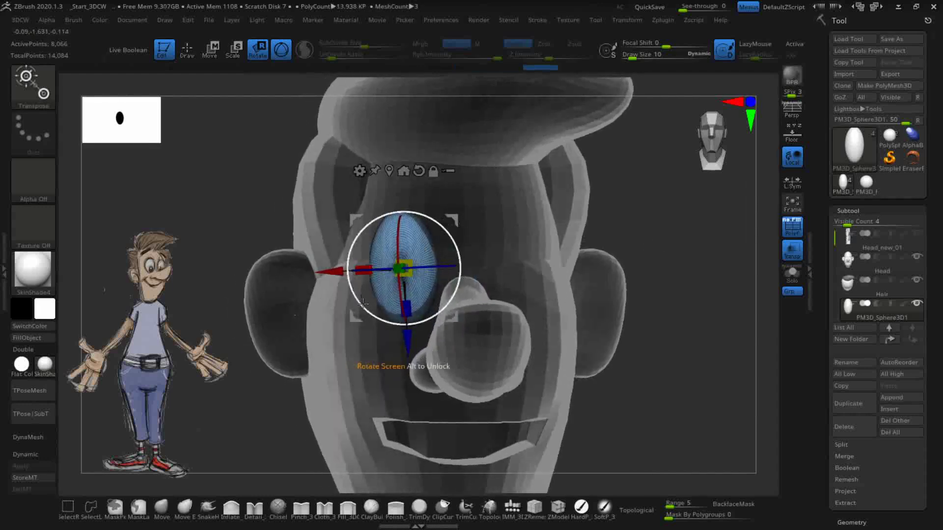
Step: Turn off transparency and the polyframe display, and adjust the eye slightly toward the nose and in tilt
click(792, 251)
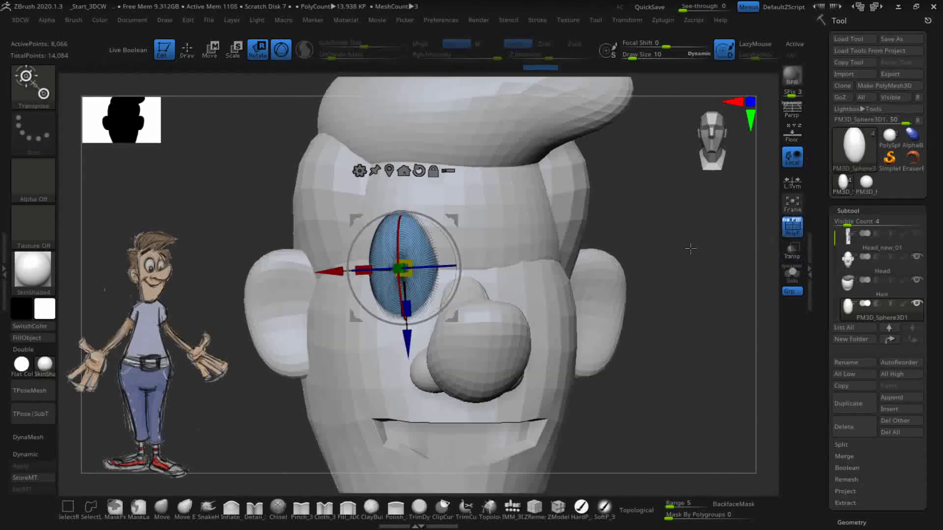
click(792, 227)
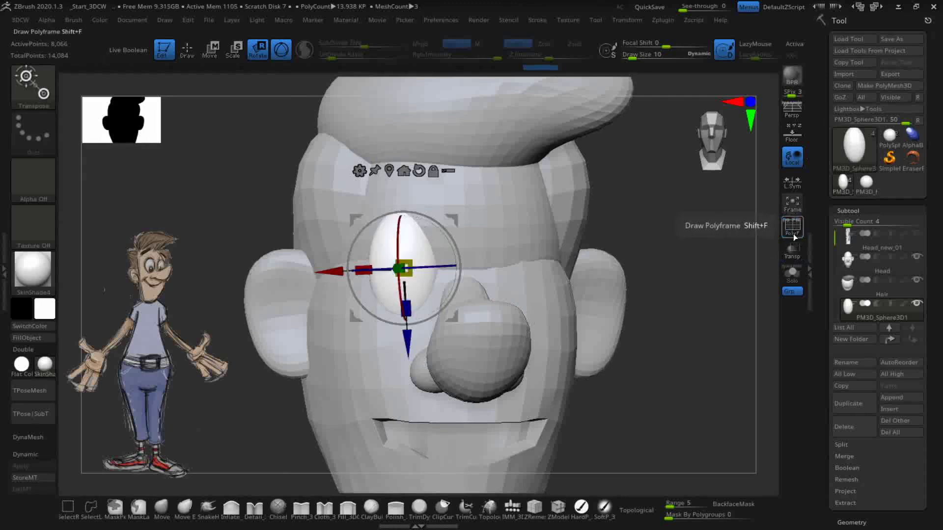
mouse_move(705, 273)
mouse_down()
mouse_move(721, 269)
mouse_move(697, 289)
mouse_move(689, 271)
mouse_up()
drag(330, 272, 336, 271)
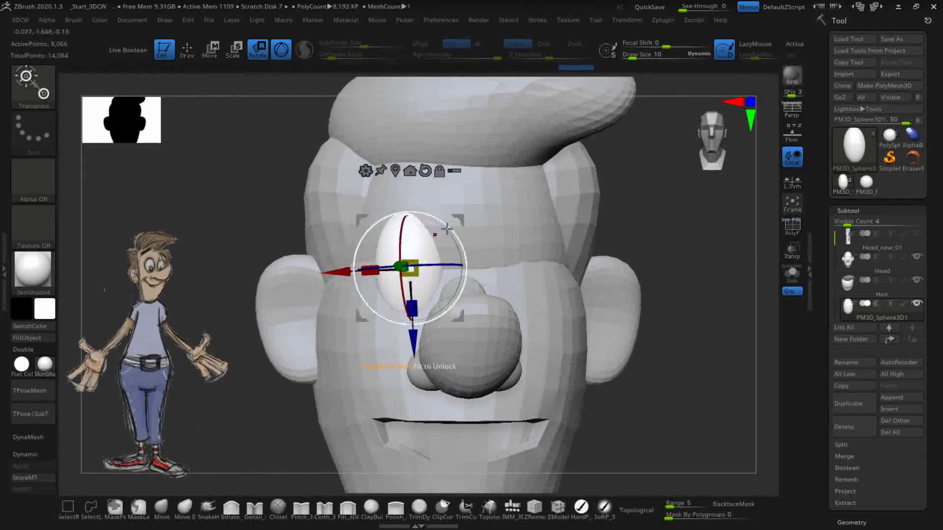
drag(449, 225, 450, 228)
Step: Push the eye slightly back into the head and a little closer to the nose
drag(754, 239, 776, 233)
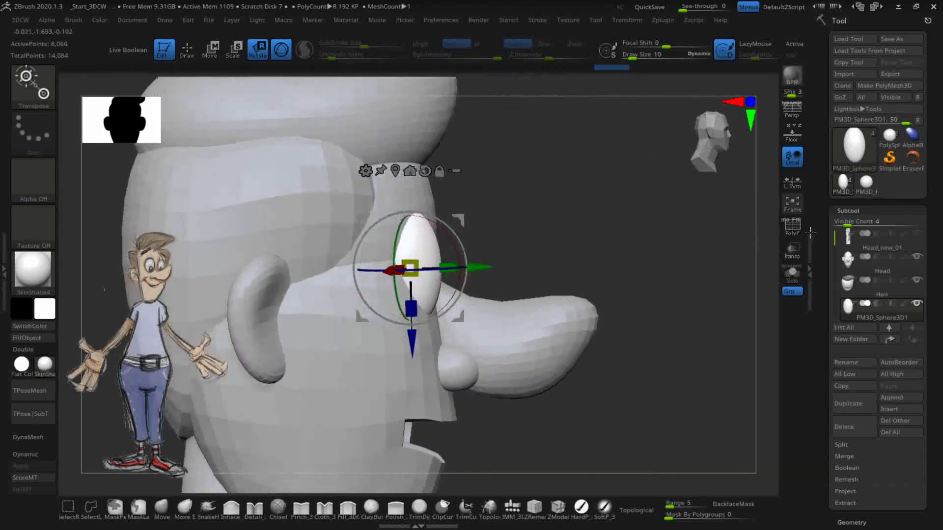
drag(480, 268, 477, 268)
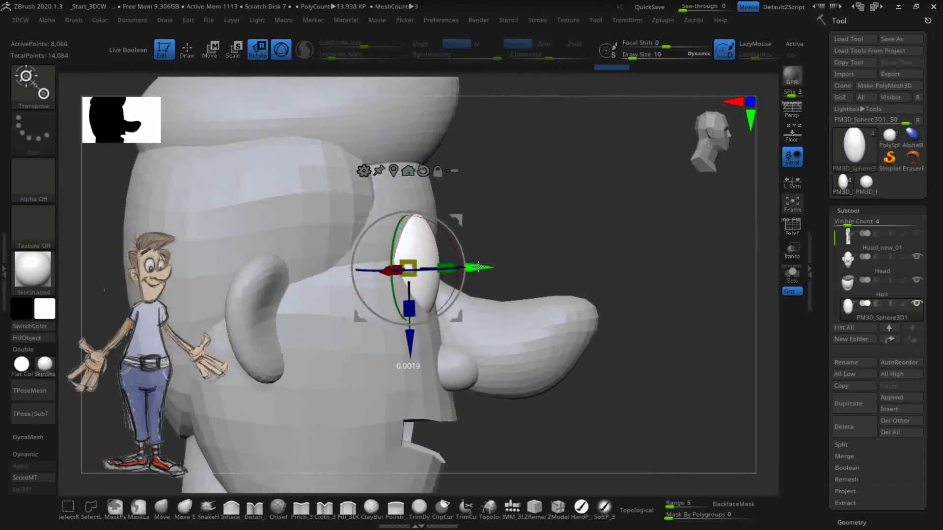
drag(547, 239, 401, 204)
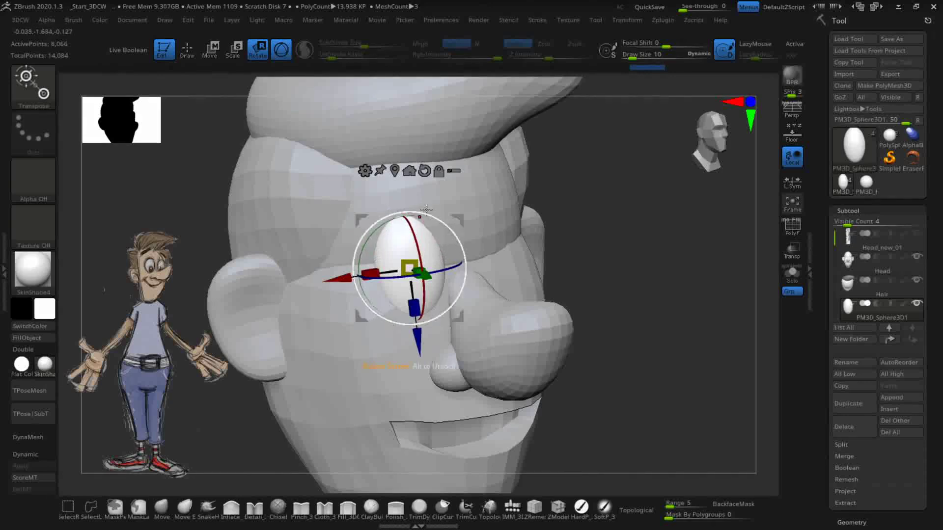
drag(434, 209, 609, 249)
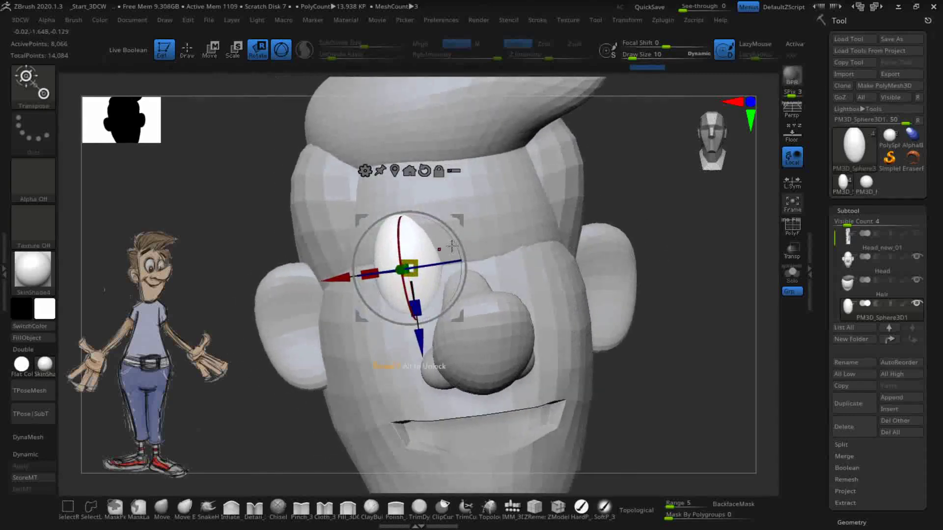
drag(339, 278, 341, 275)
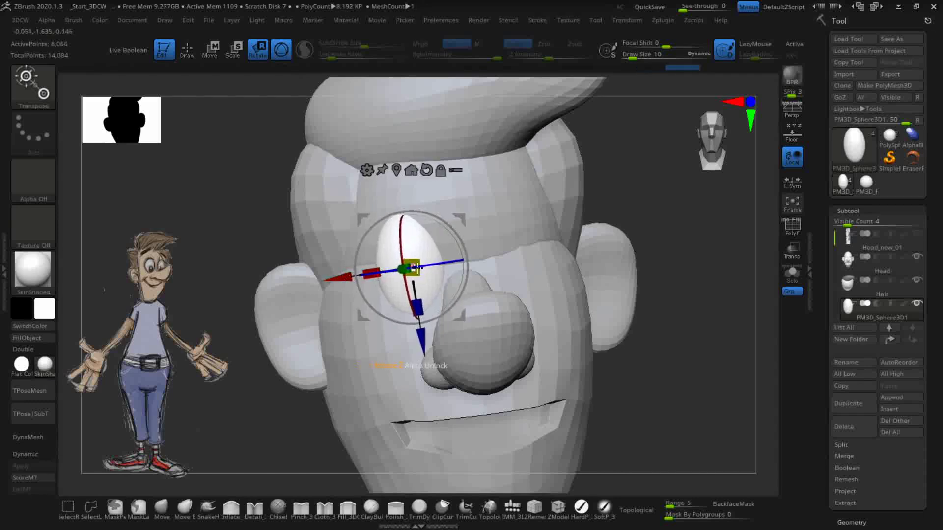
Step: Rotate the eye about 4 degrees around its vertical axis and about 2 degrees in tilt to follow the face's curve
drag(710, 248, 671, 276)
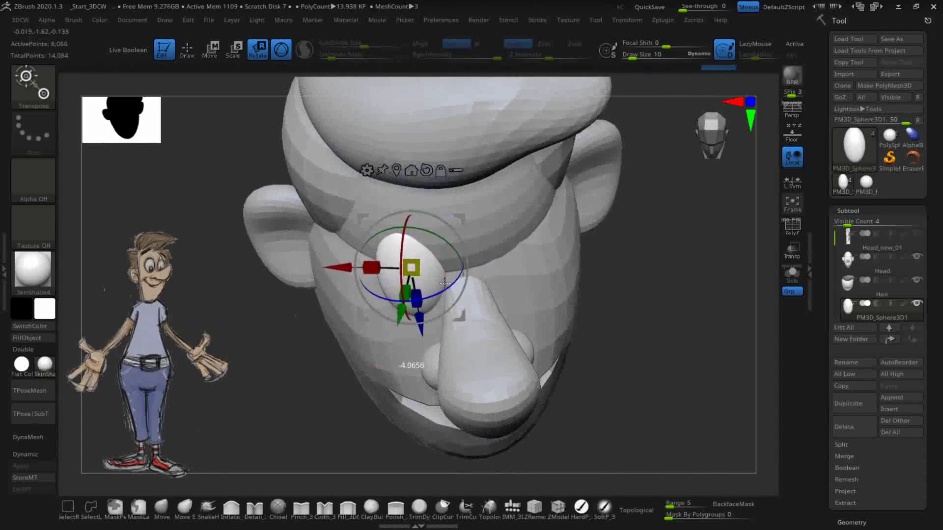
drag(445, 283, 445, 282)
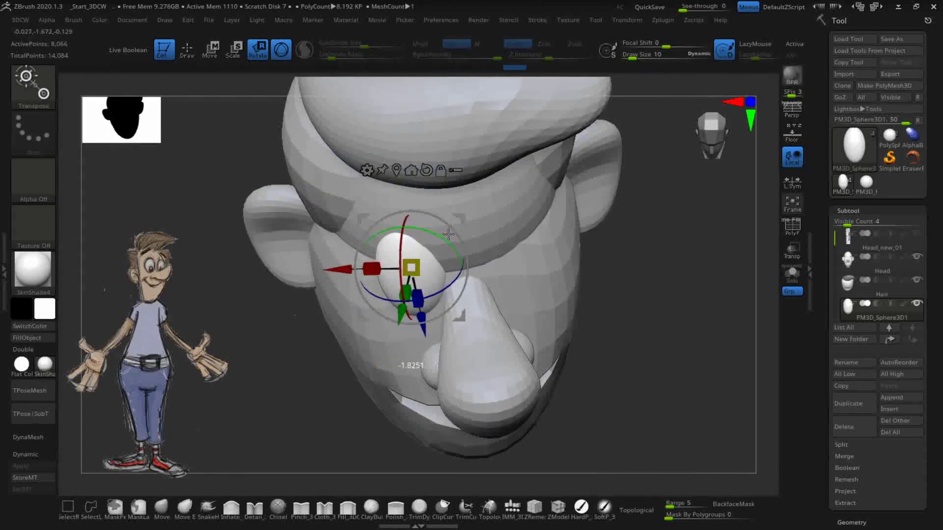
drag(445, 236, 442, 236)
mouse_move(682, 299)
mouse_down()
mouse_move(680, 267)
mouse_move(697, 265)
mouse_move(732, 288)
mouse_move(701, 299)
mouse_move(648, 271)
mouse_move(662, 242)
mouse_move(688, 261)
mouse_move(706, 207)
mouse_up()
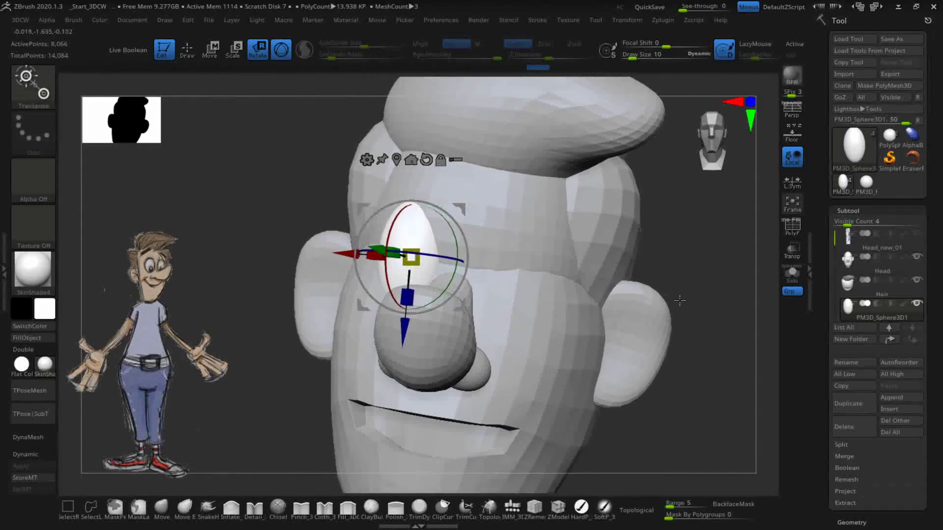
drag(711, 314, 704, 297)
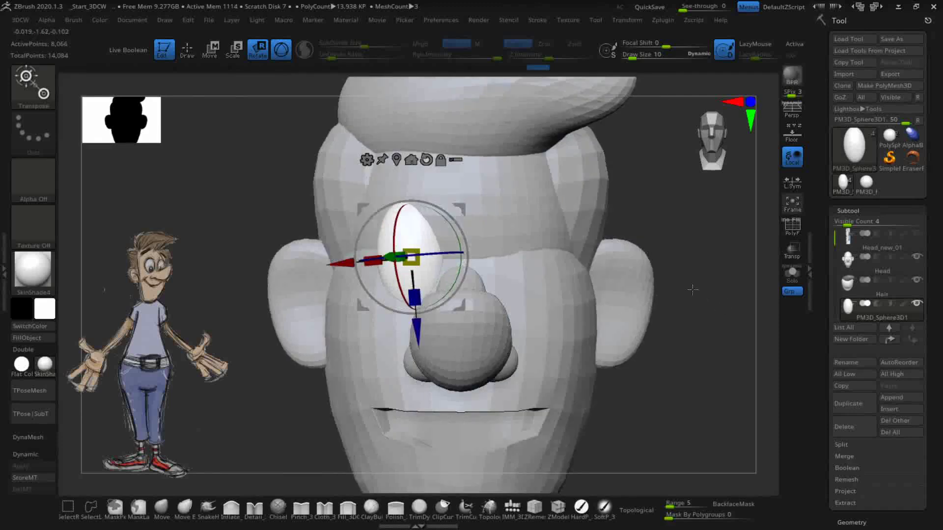
Step: Mirror the eye across the X axis with SubTool Master, merging both eyes into one subtool
alt+drag(728, 362, 698, 290)
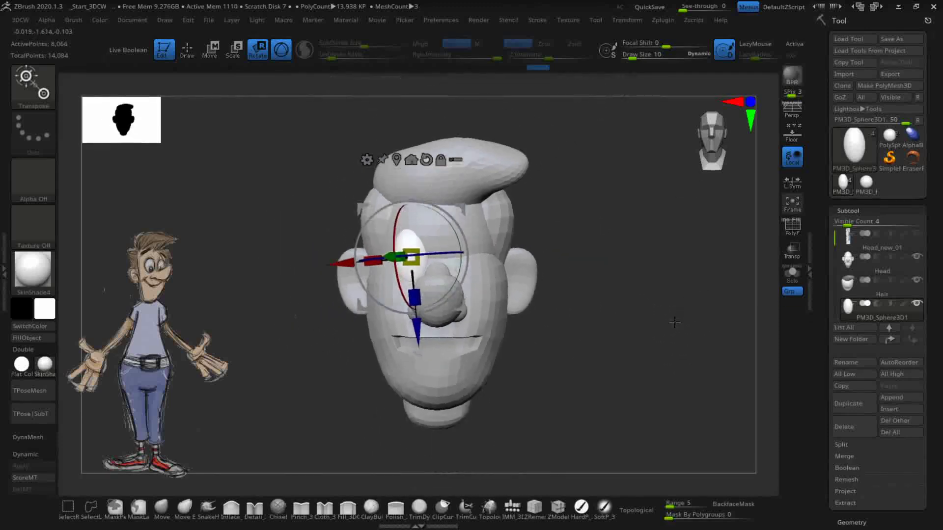
alt+drag(661, 322, 623, 351)
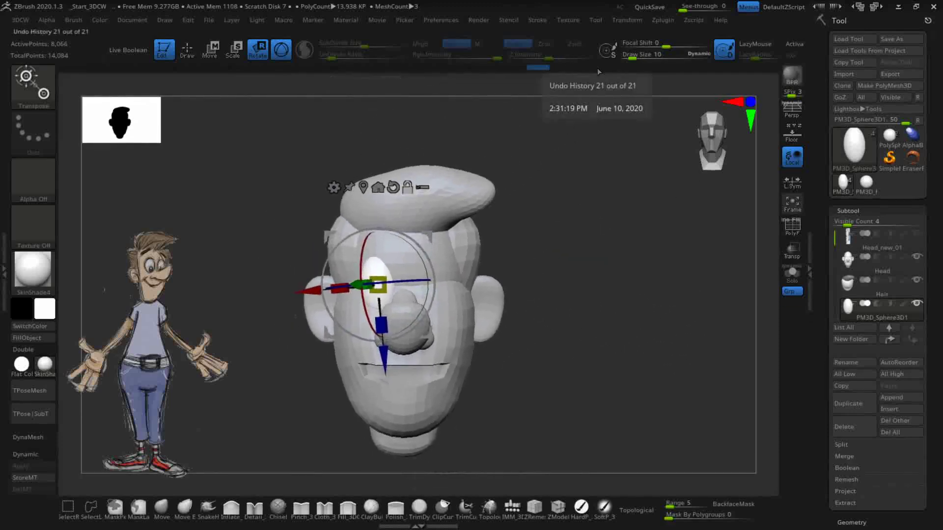
key(q)
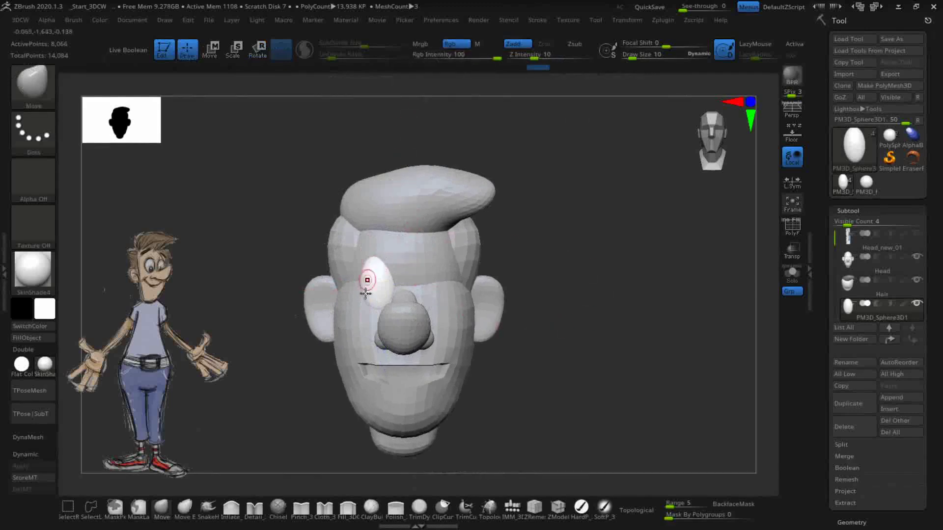
drag(521, 291, 613, 313)
drag(618, 346, 545, 120)
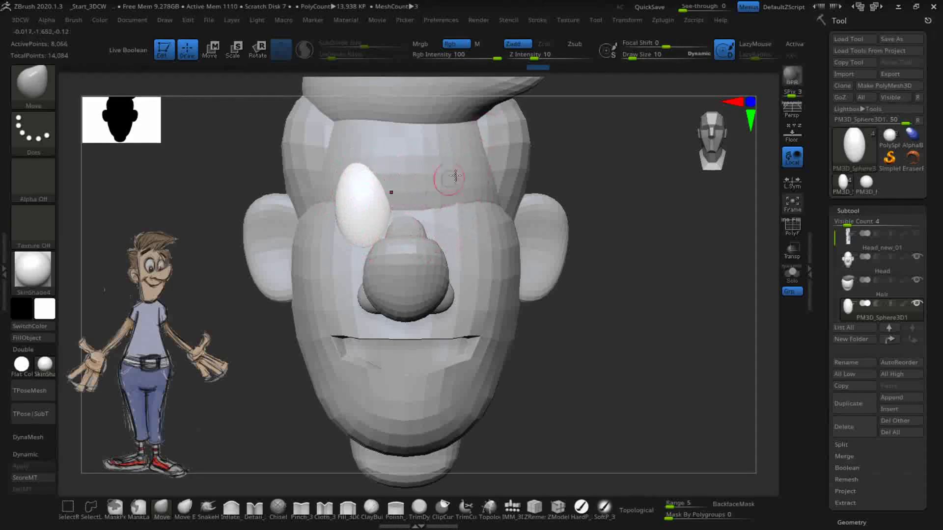
click(658, 20)
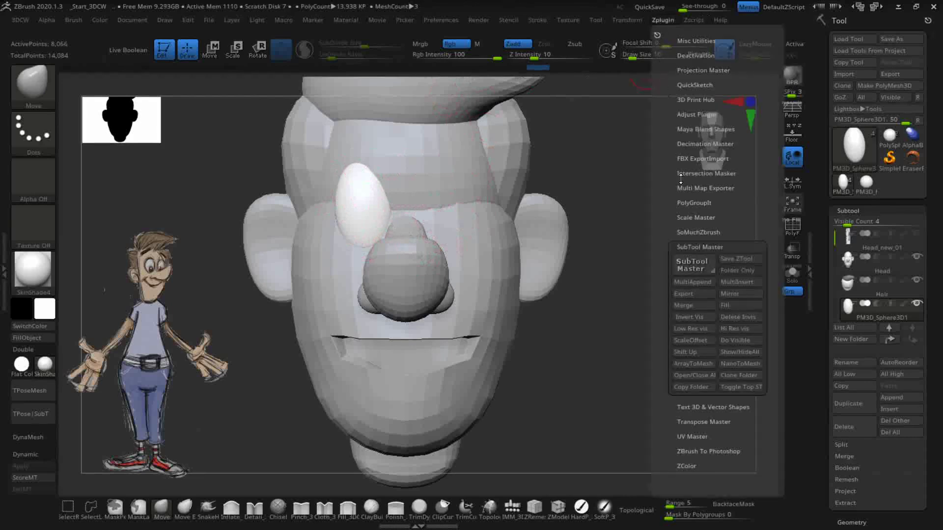
click(690, 265)
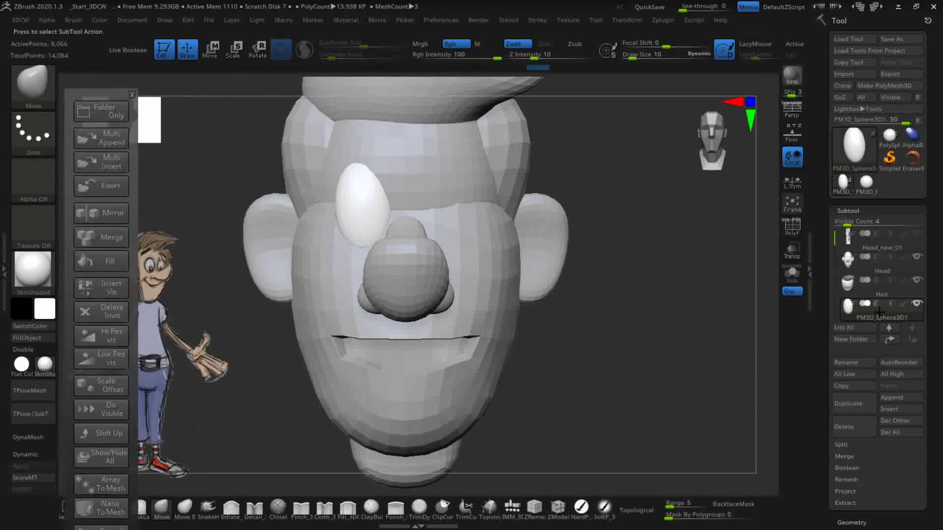
click(105, 212)
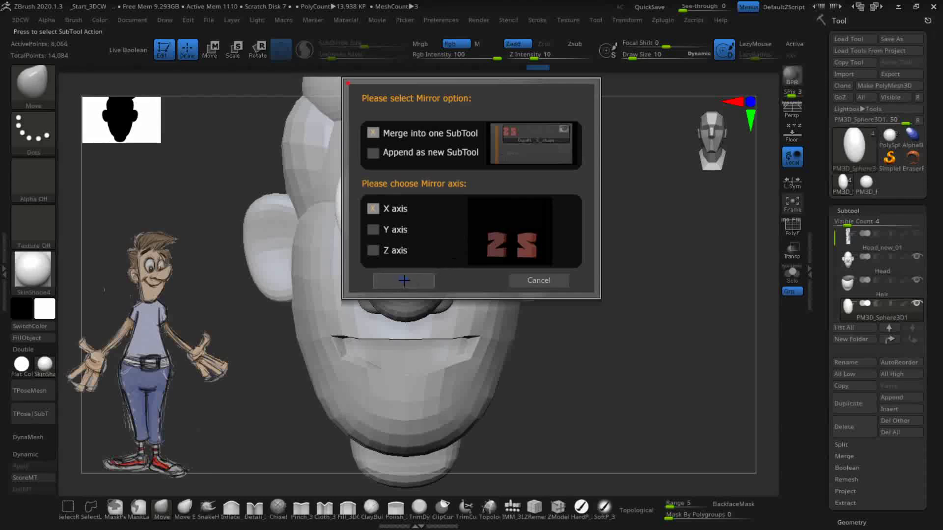
click(403, 280)
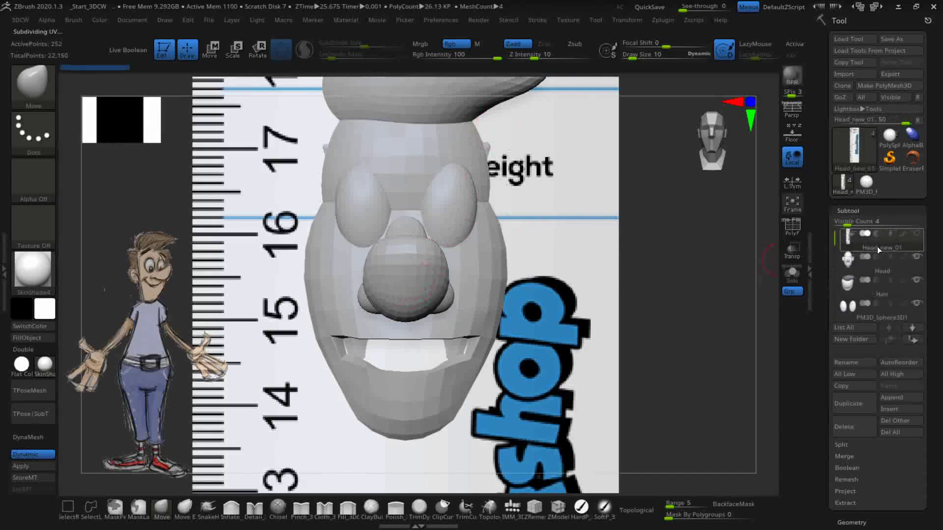
Step: Make the Head the active subtool and hide the Head_new_01 height-ruler reference
mouse_move(865, 239)
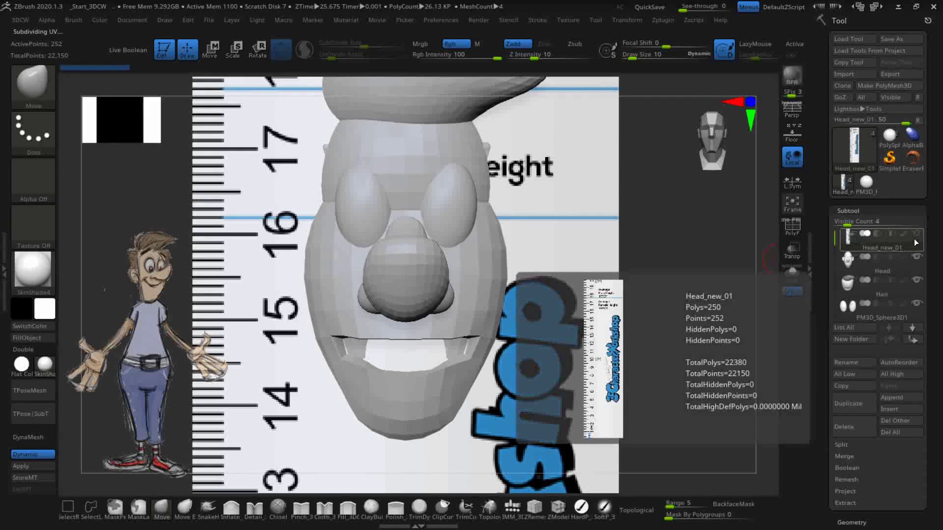
mouse_move(882, 266)
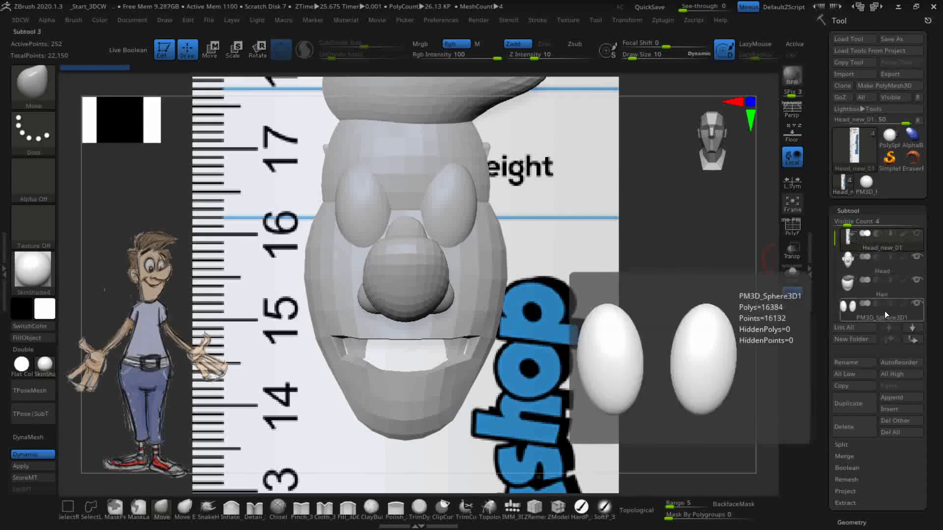
click(889, 262)
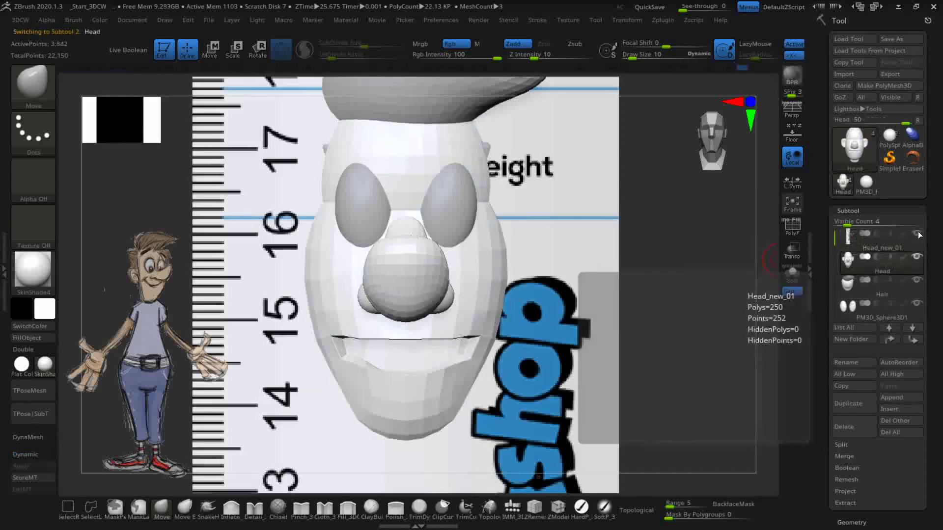
click(916, 234)
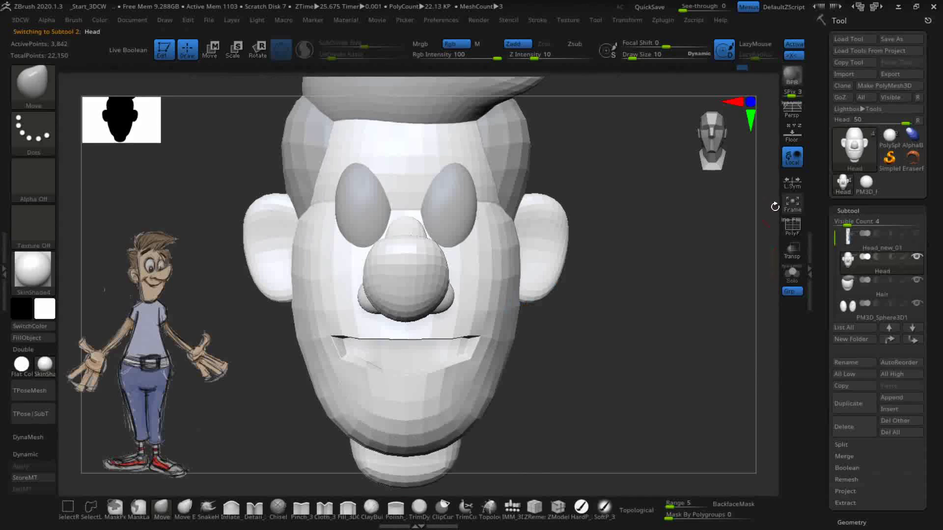
Step: Rename the mirrored eyes' subtool PM3D_Sphere3D1 to Eyeballs
drag(655, 308, 633, 307)
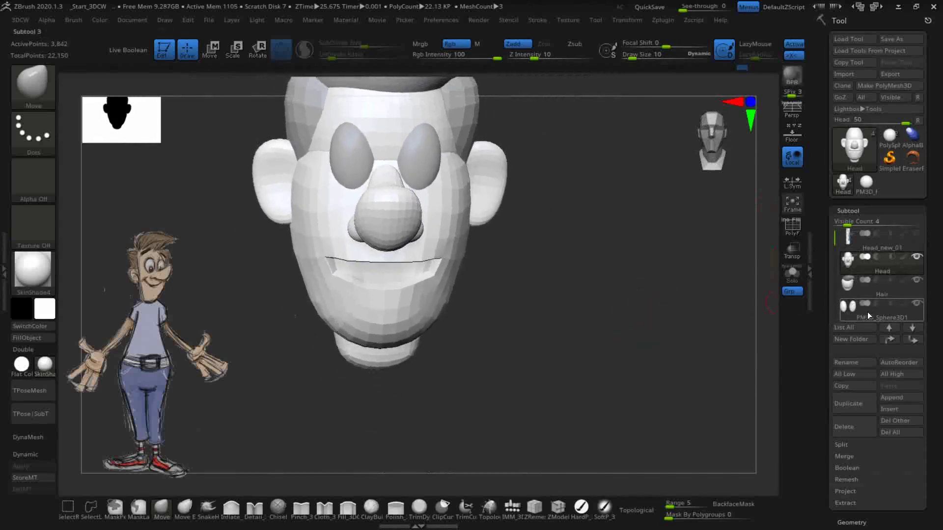
click(872, 314)
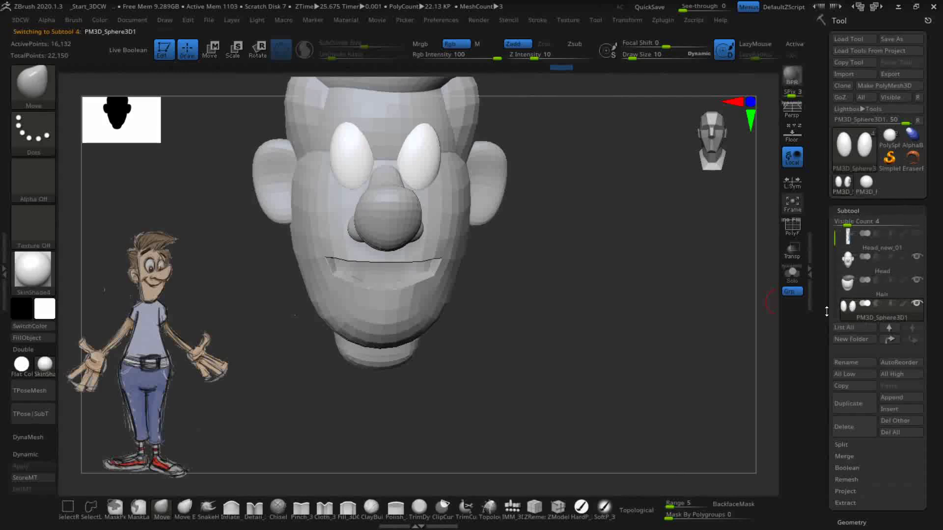
click(844, 361)
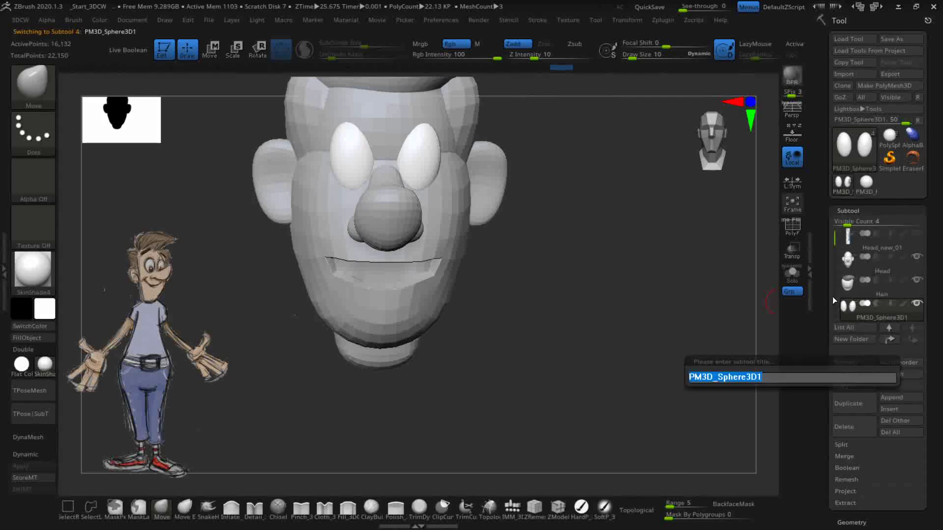
text(Eyeb)
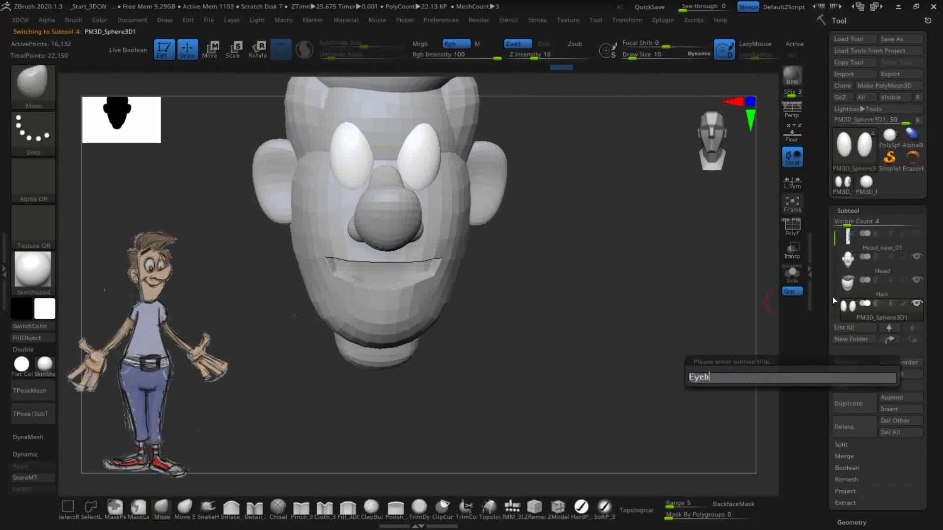
text(alls)
key(Return)
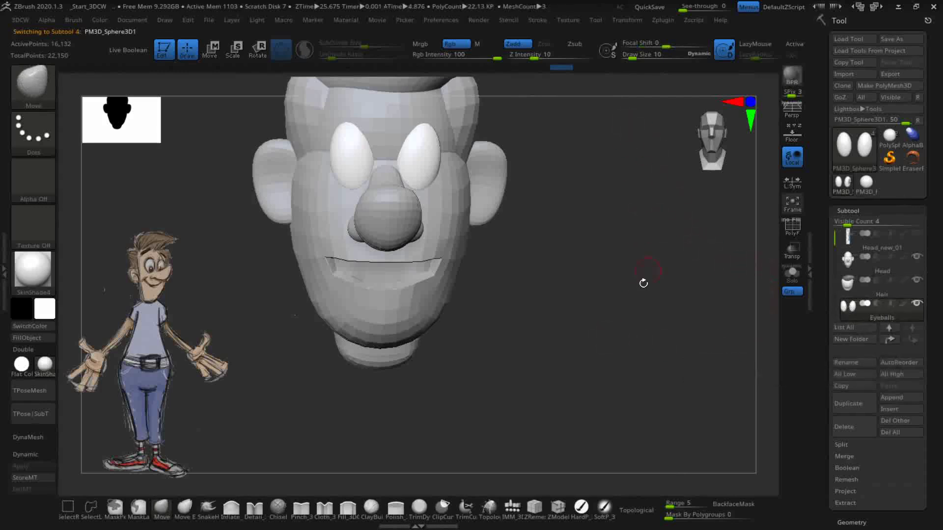
Step: Activate the Head subtool, turn on topological masking for the Move brush, and check the head's polygroups with the polyframe display
drag(574, 268, 587, 299)
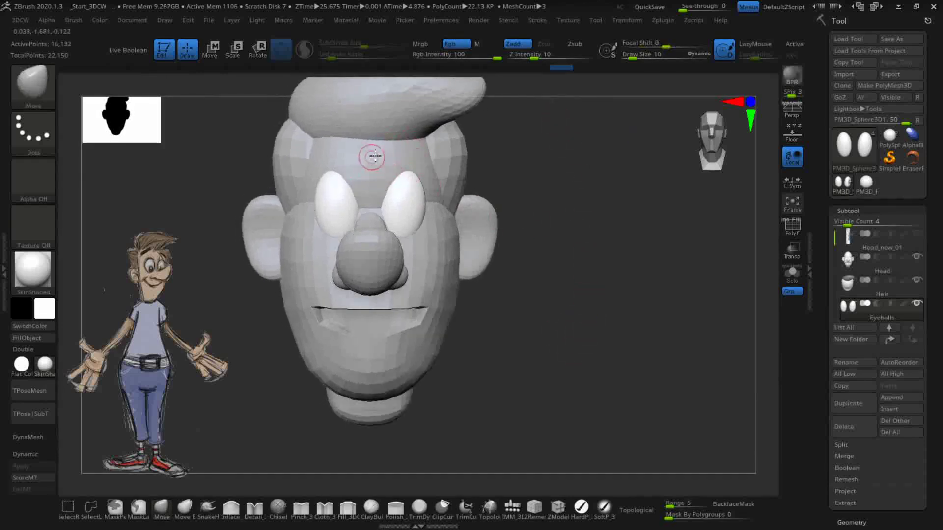
drag(588, 286, 617, 246)
click(880, 264)
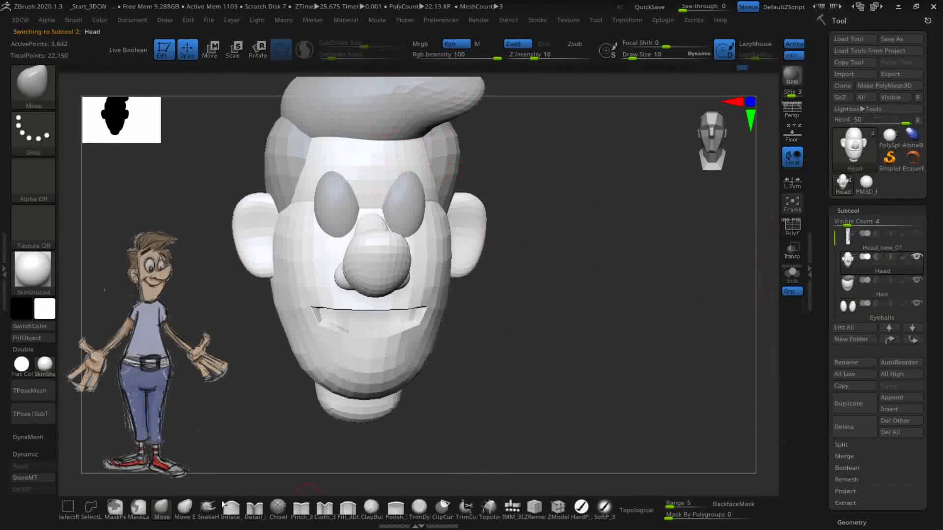
click(632, 514)
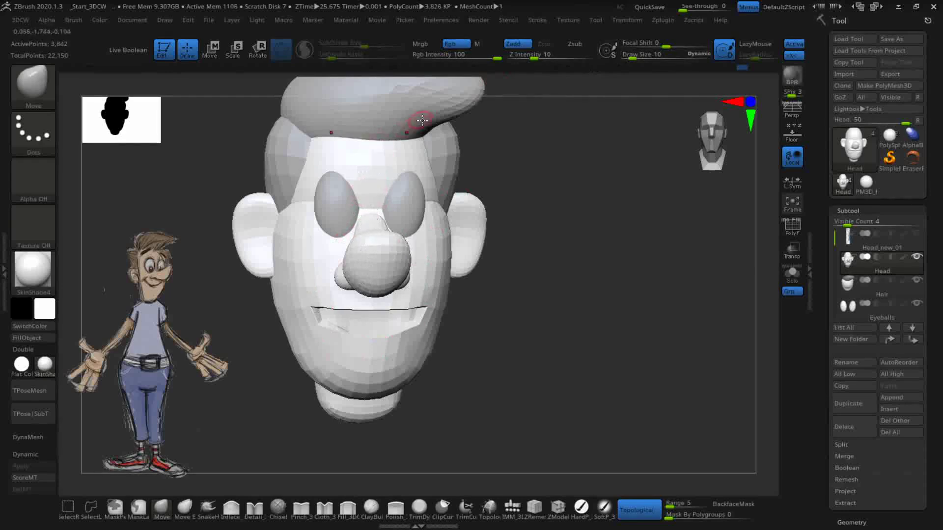
key(ctrl)
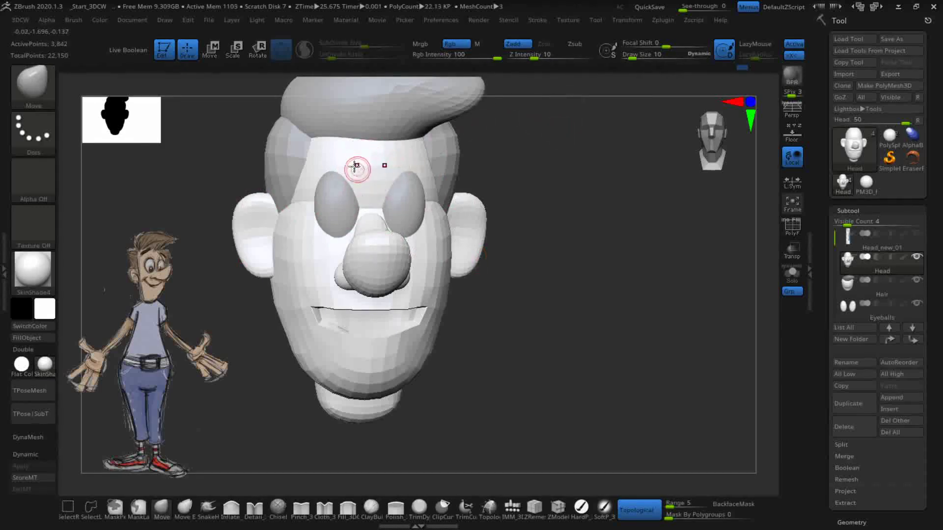
click(792, 231)
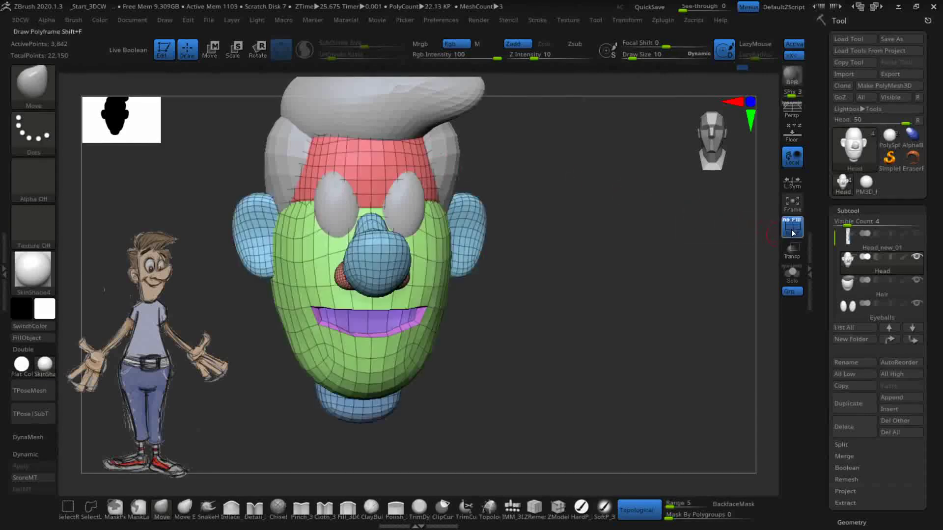
click(791, 230)
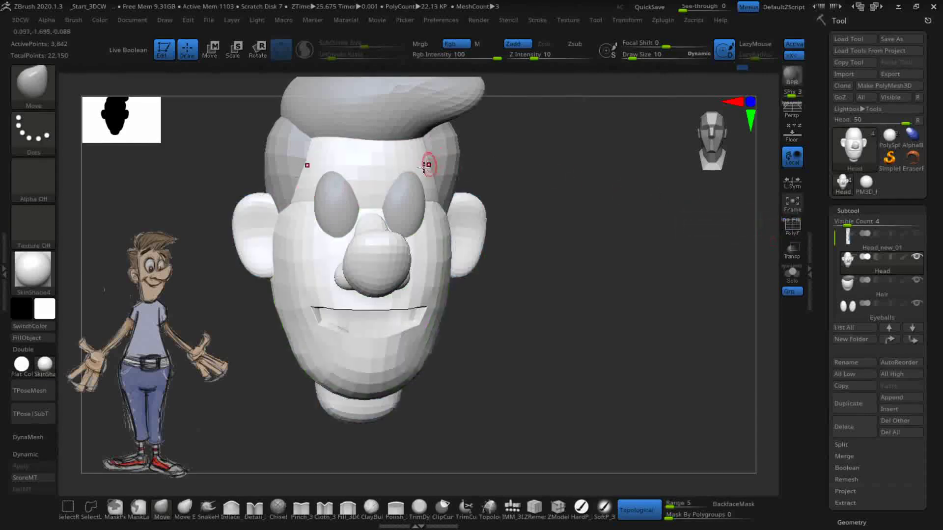
click(792, 228)
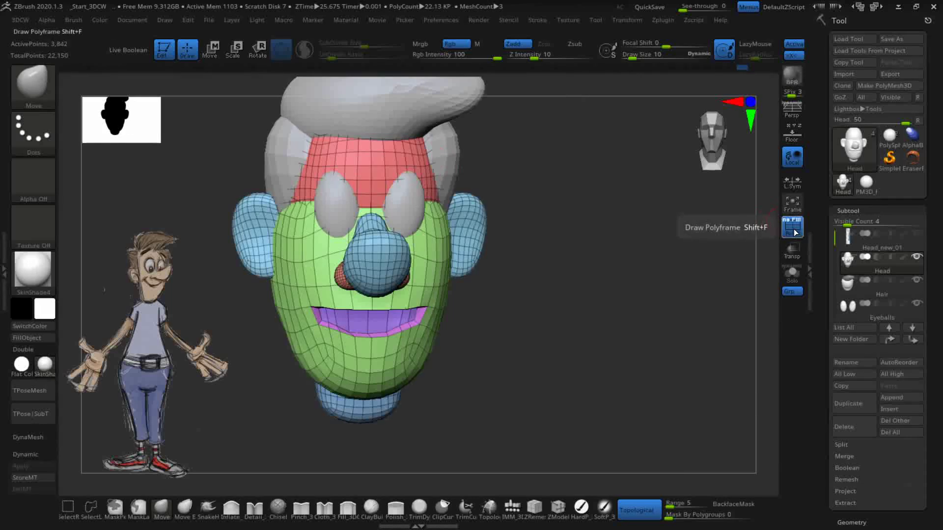
click(793, 229)
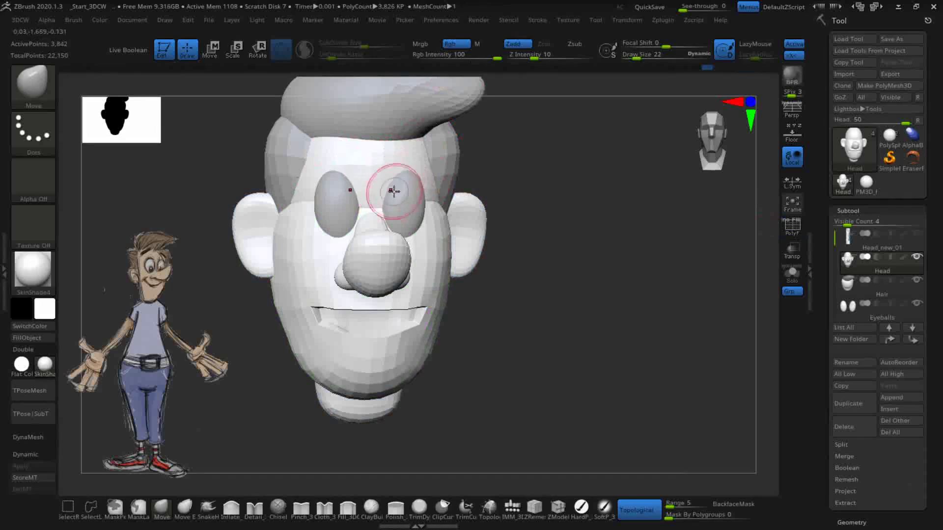
Step: Adjust the brow and nose bridge between the eyes using the Move brush at draw size 22
drag(555, 239, 465, 192)
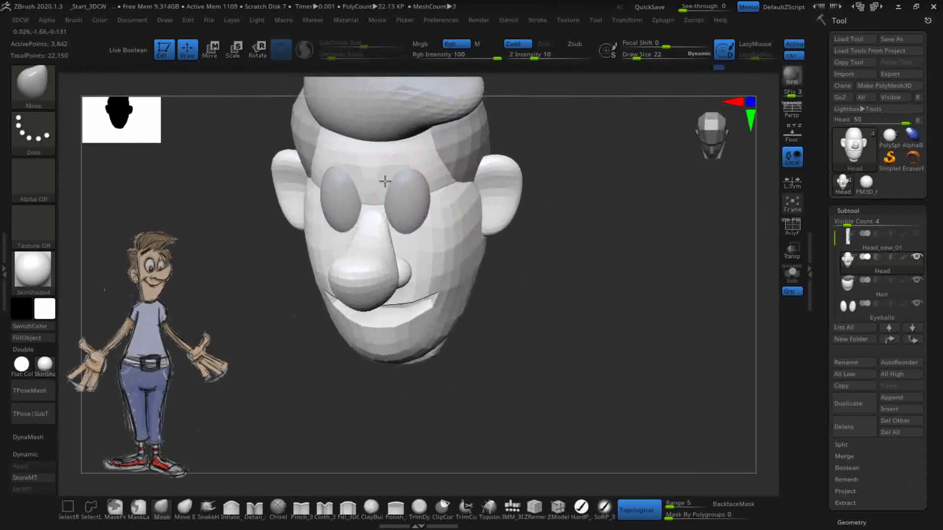
mouse_move(576, 264)
mouse_down()
mouse_move(588, 326)
mouse_move(612, 326)
mouse_move(559, 267)
mouse_up()
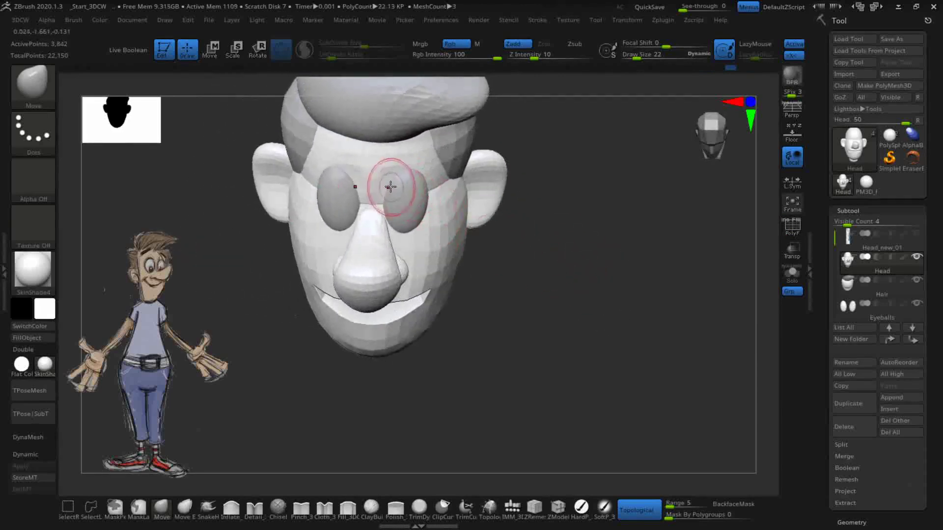
drag(580, 275, 642, 333)
alt+drag(651, 289, 645, 327)
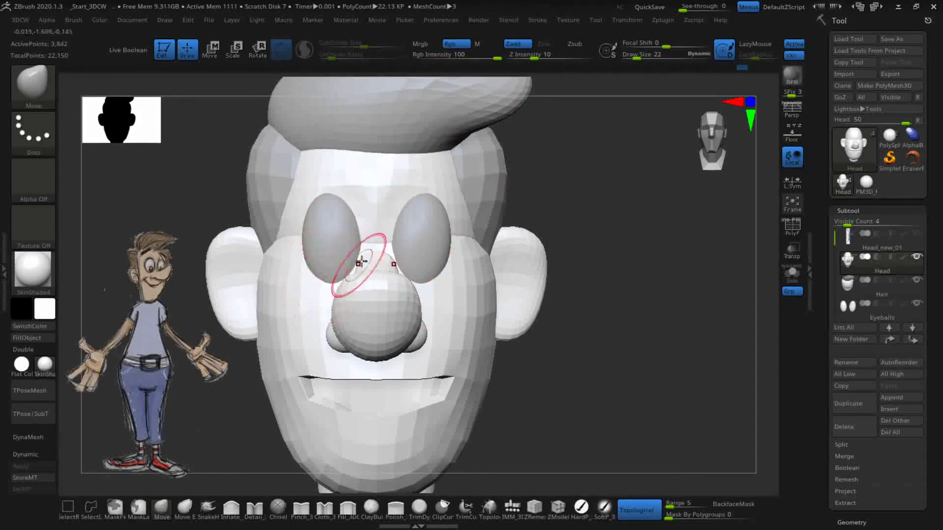
alt+drag(612, 269, 629, 251)
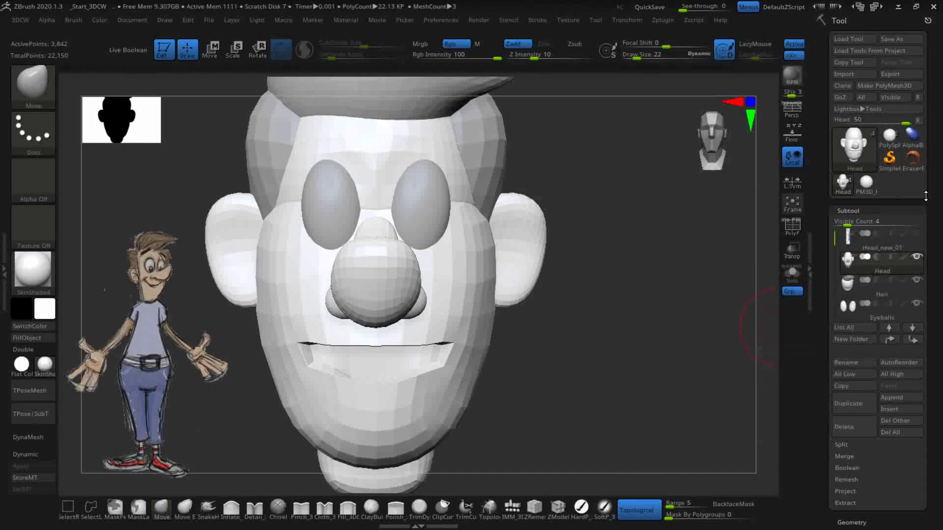
Step: Make Eyeballs the active subtool and duplicate it
click(864, 314)
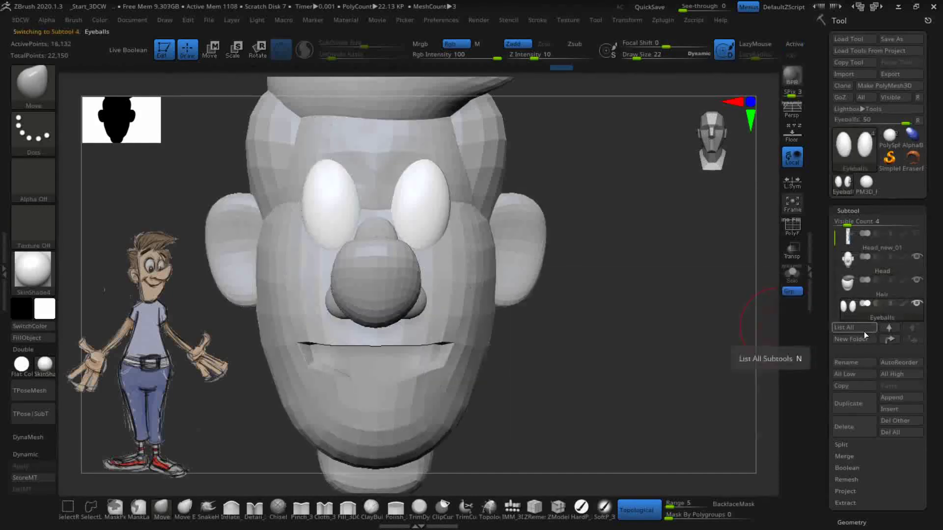
mouse_move(855, 308)
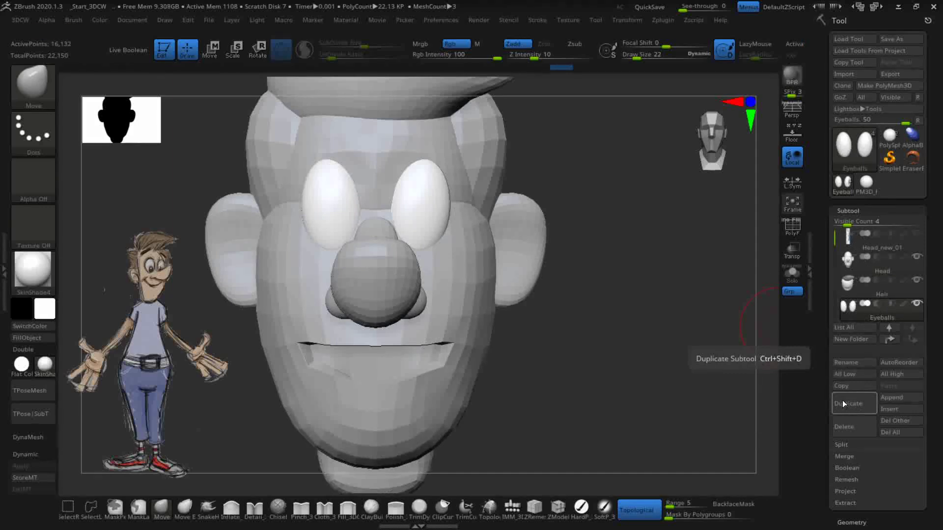
key(ctrl+shift)
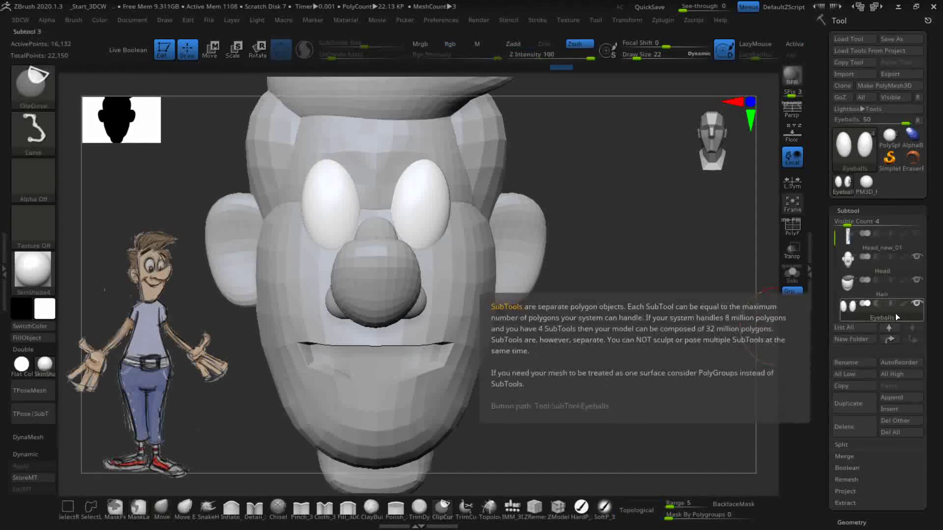
key(ctrl+shift+d)
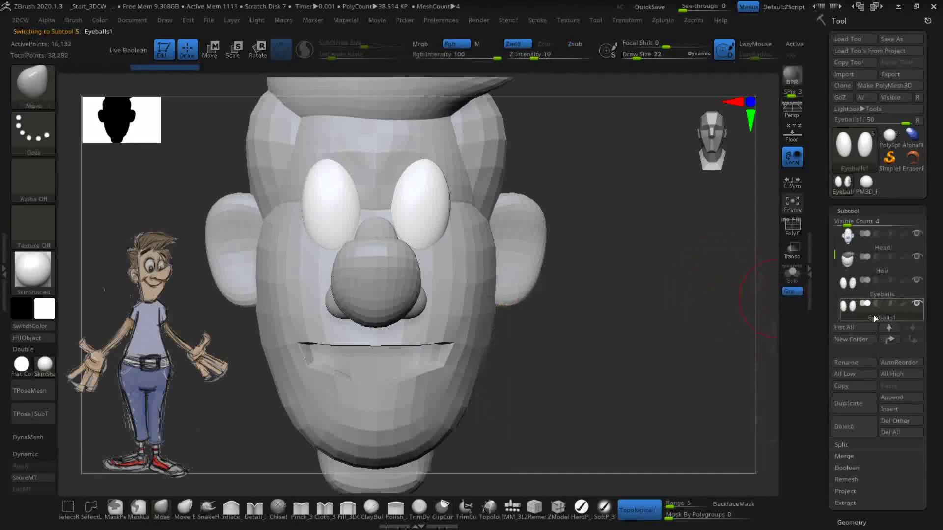
Step: Rename the duplicated eyeballs subtool to TopEyelid and move it above Eyeballs in the subtool order
mouse_move(879, 318)
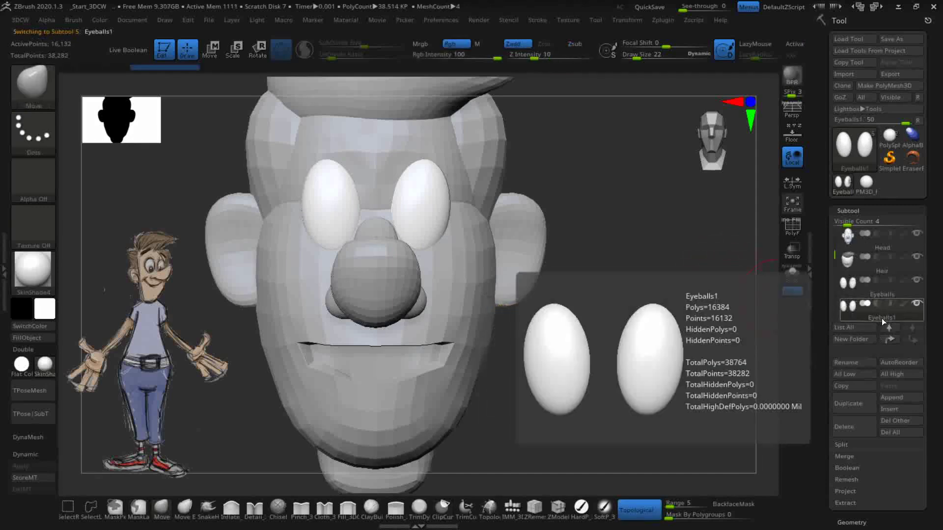
click(847, 362)
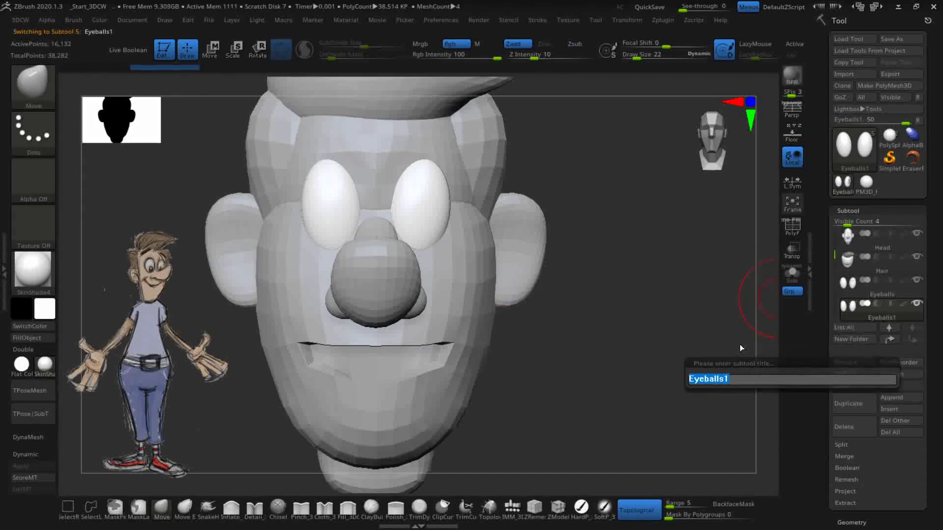
key(BackSpace)
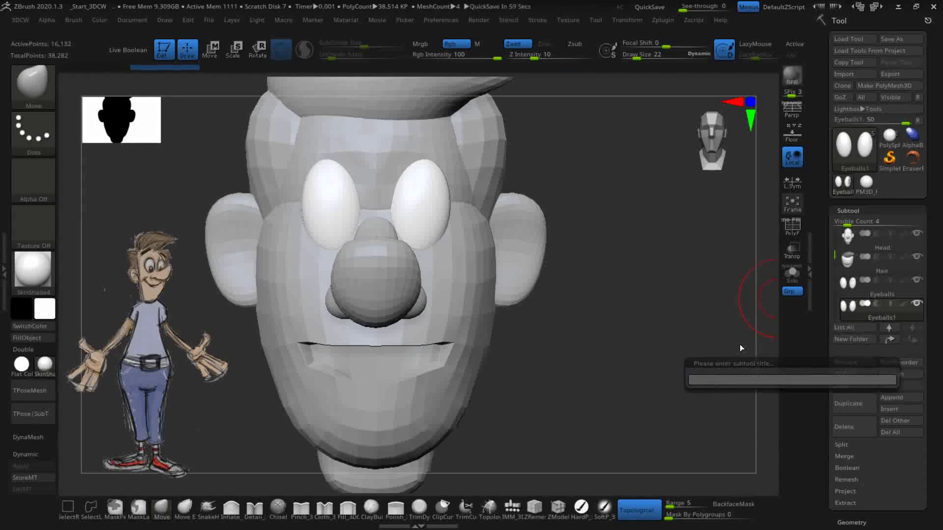
text(TopEyelid)
key(Return)
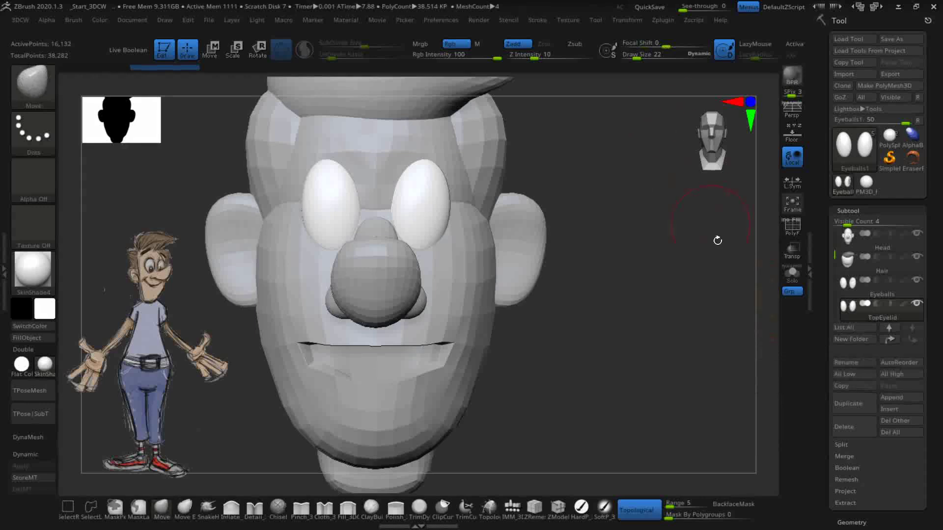
drag(870, 313, 889, 284)
click(878, 313)
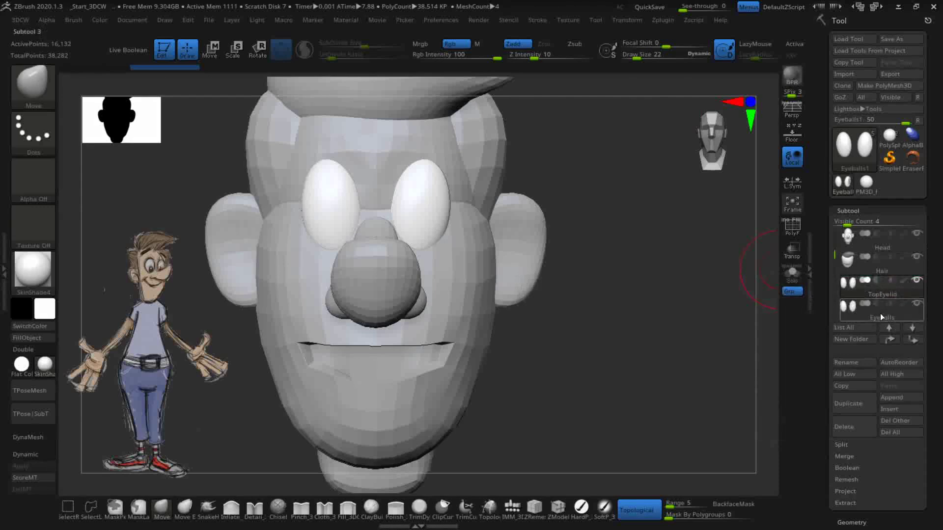
mouse_move(880, 314)
click(866, 282)
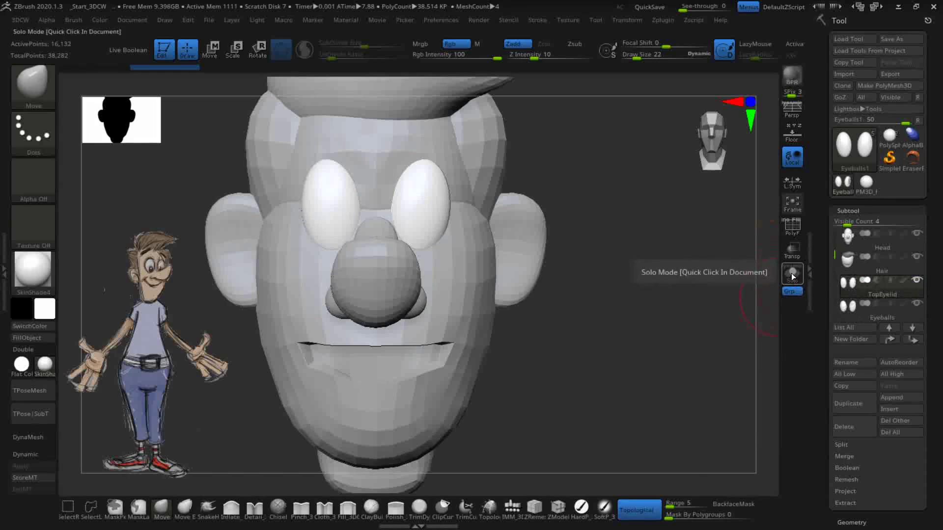
Step: Isolate the TopEyelid subtool in solo mode and display its polyframe
mouse_move(879, 289)
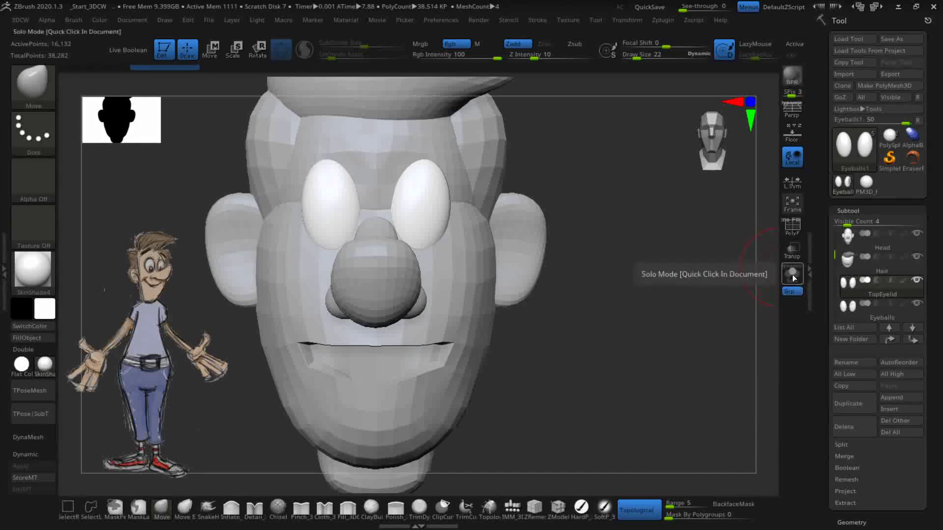
click(792, 274)
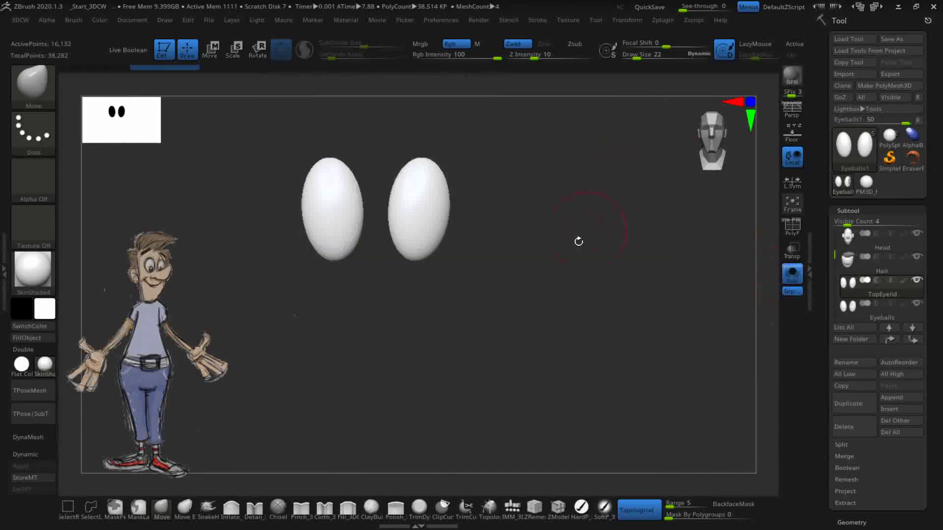
click(792, 227)
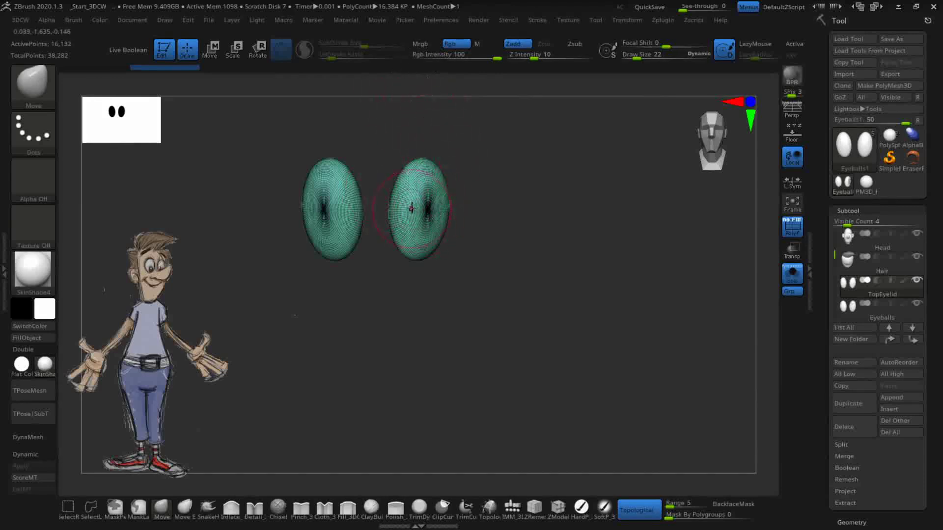
Step: Clip away the lower halves of both TopEyelid spheres with a horizontal ClipCurve cut through their middle
click(443, 508)
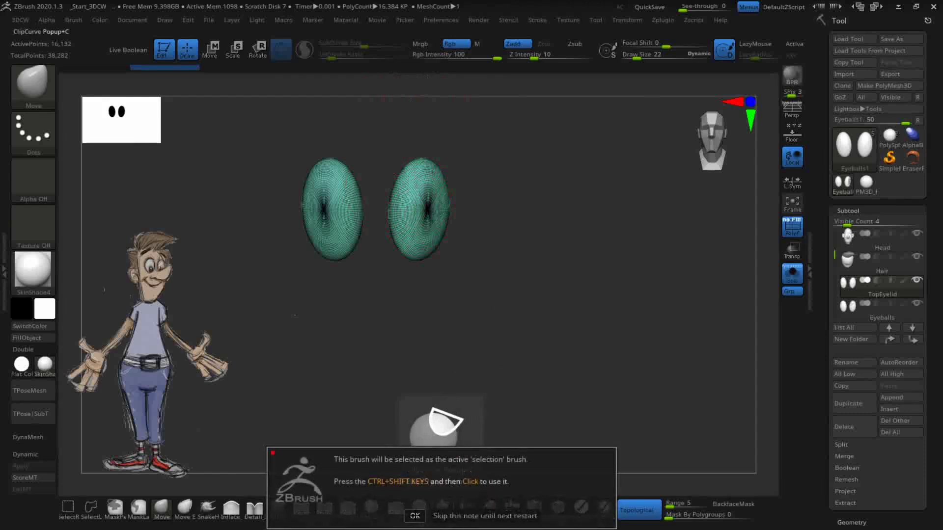
click(415, 515)
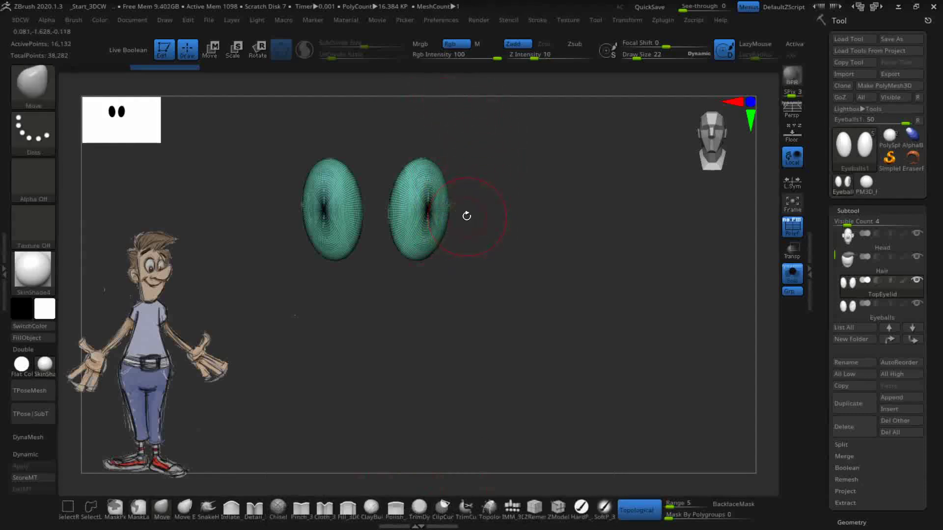
key(ctrl+shift)
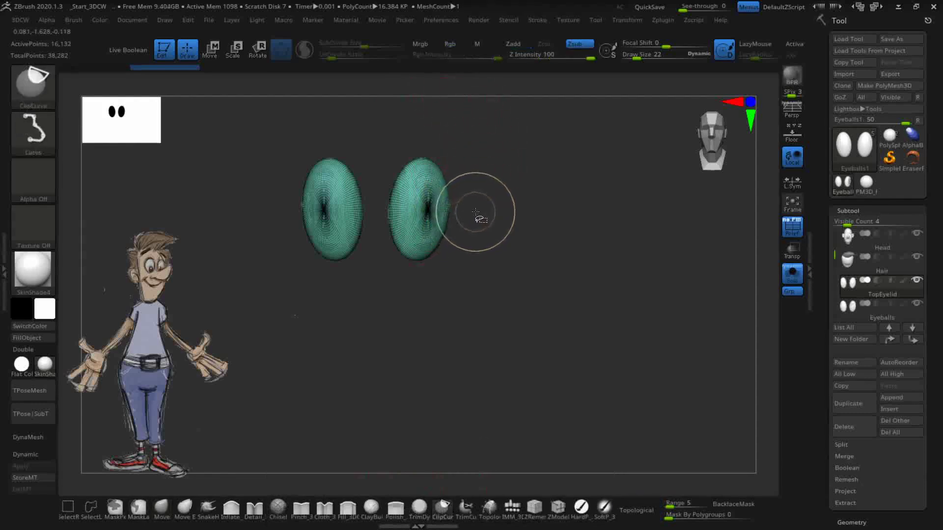
ctrl+shift+drag(482, 210, 252, 205)
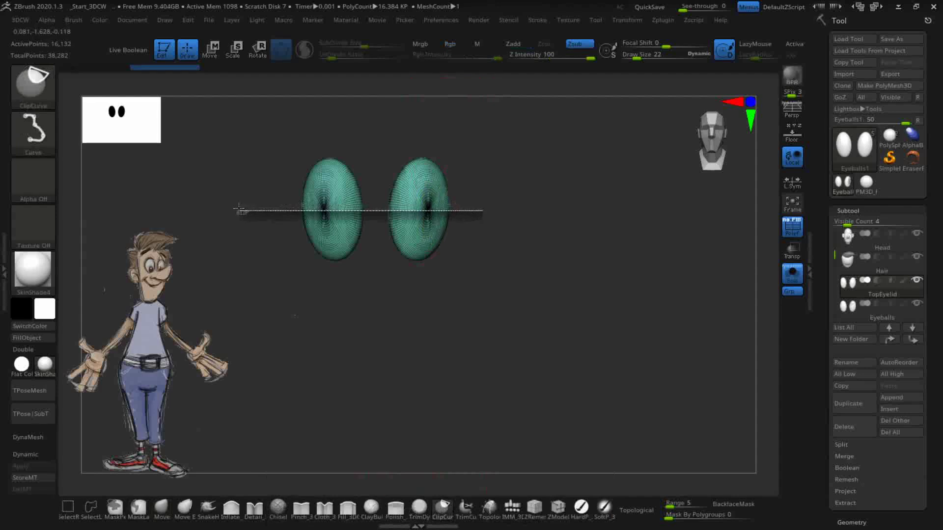
ctrl+shift+drag(239, 207, 263, 206)
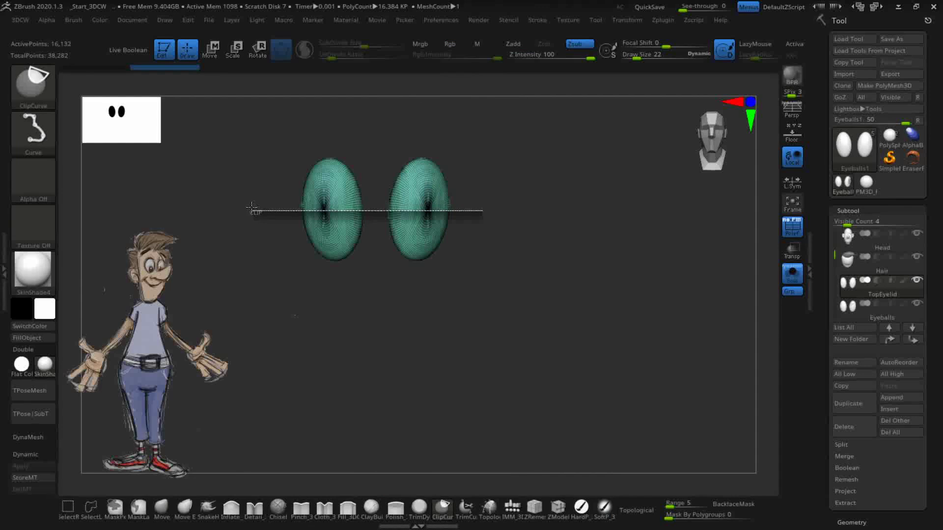
mouse_move(252, 208)
ctrl+shift+mouse_down()
mouse_move(320, 248)
mouse_move(289, 309)
mouse_move(436, 315)
mouse_move(425, 363)
mouse_move(446, 347)
mouse_move(364, 360)
mouse_move(410, 323)
mouse_move(276, 295)
mouse_move(260, 192)
mouse_move(272, 206)
mouse_move(265, 215)
mouse_move(267, 202)
mouse_move(459, 337)
mouse_move(265, 202)
mouse_move(272, 207)
ctrl+shift+mouse_up()
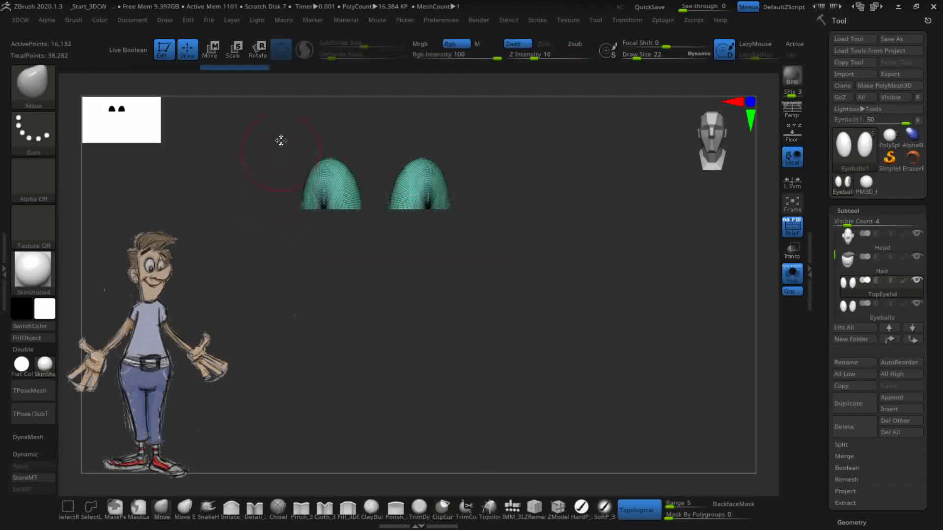
Step: Turn on local symmetry and switch to the Scale gizmo for the TopEyelid halves
drag(482, 297, 549, 270)
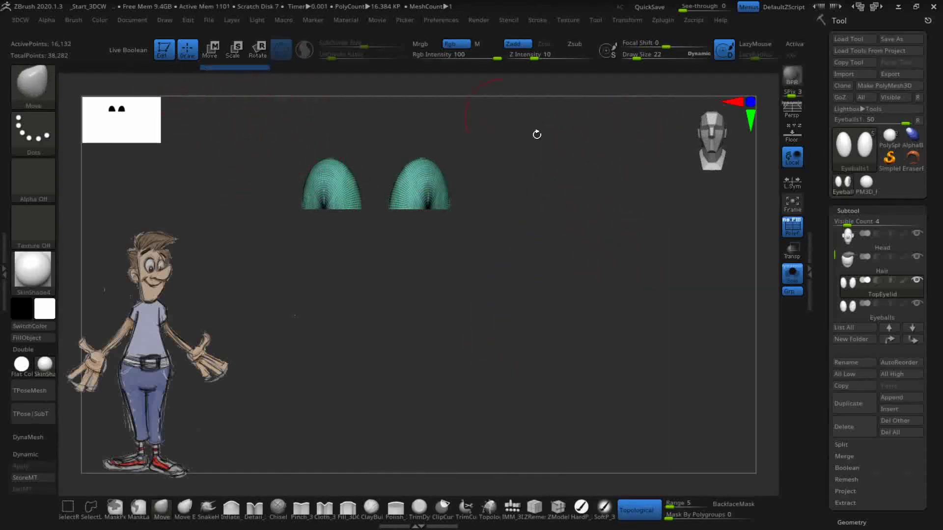
click(792, 181)
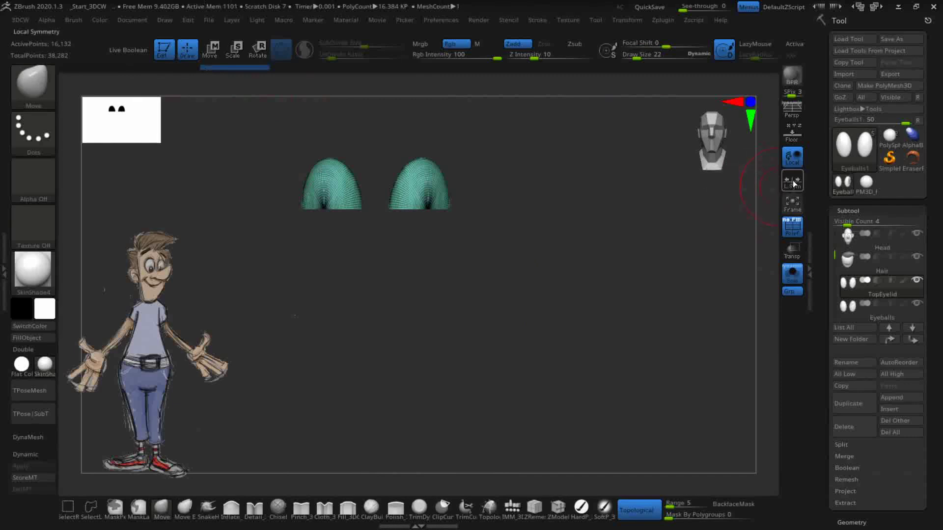
click(234, 49)
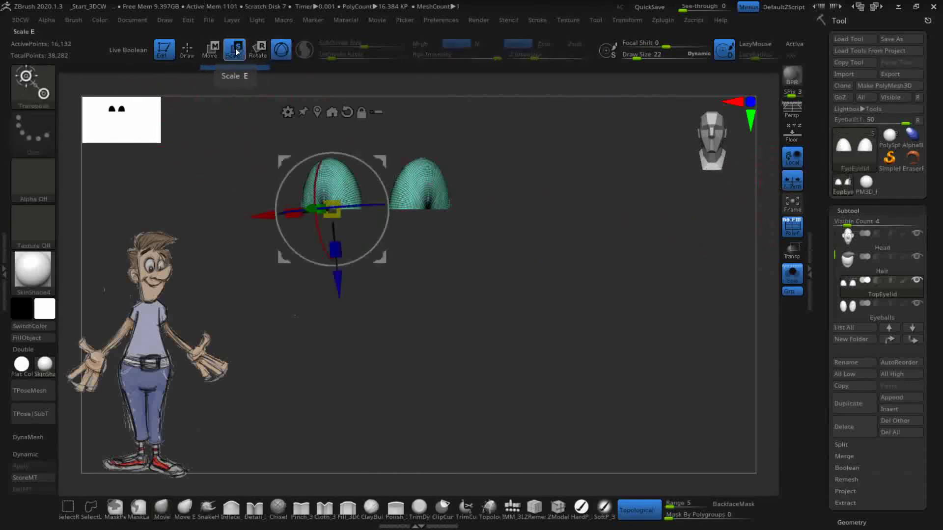
Step: Try to enlarge the TopEyelid halves with different combinations of local symmetry and local transformations
drag(335, 203, 350, 183)
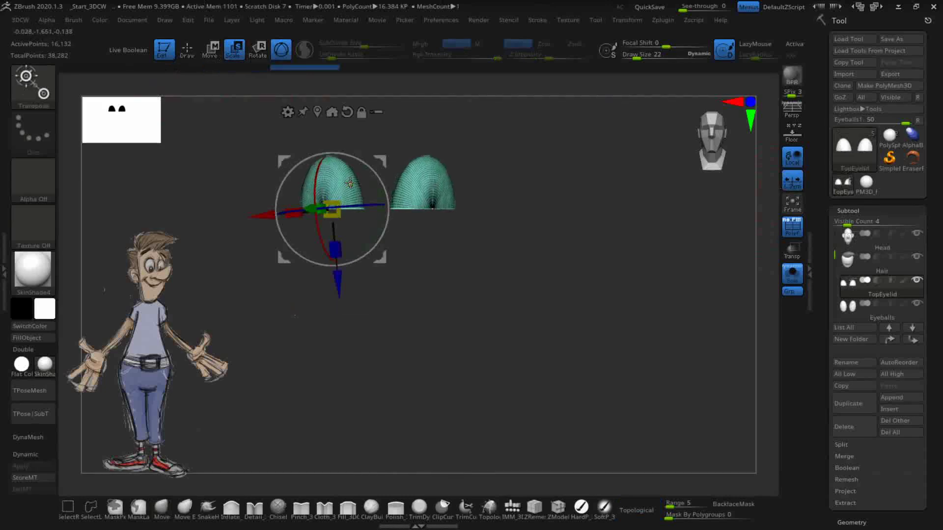
click(792, 158)
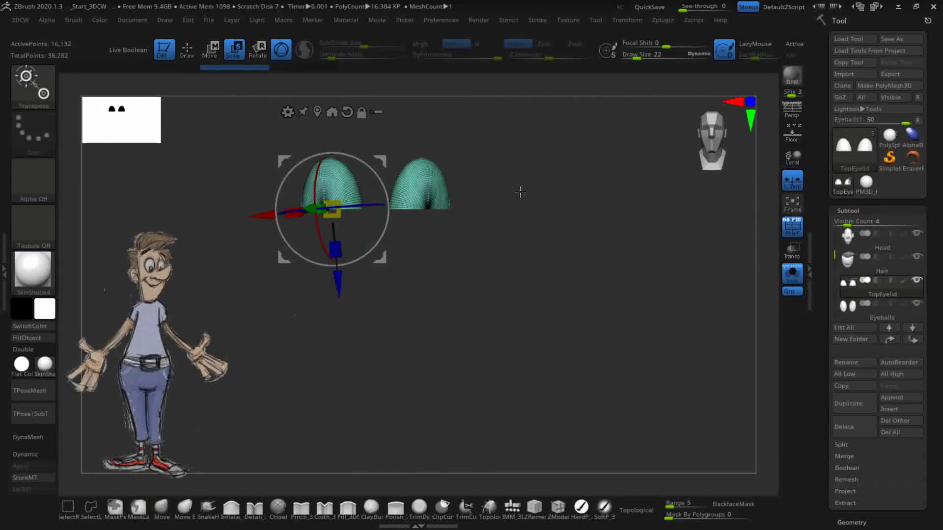
drag(332, 209, 340, 215)
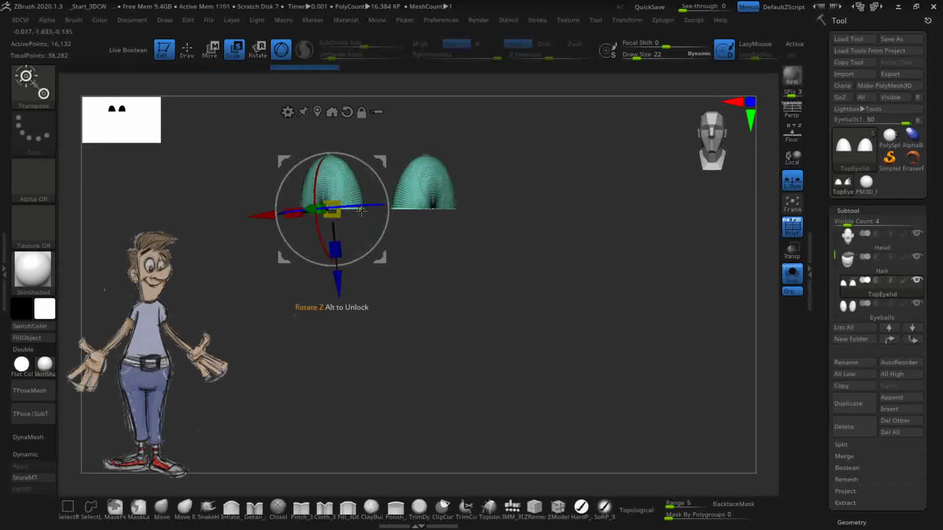
click(792, 181)
click(793, 161)
drag(332, 210, 384, 207)
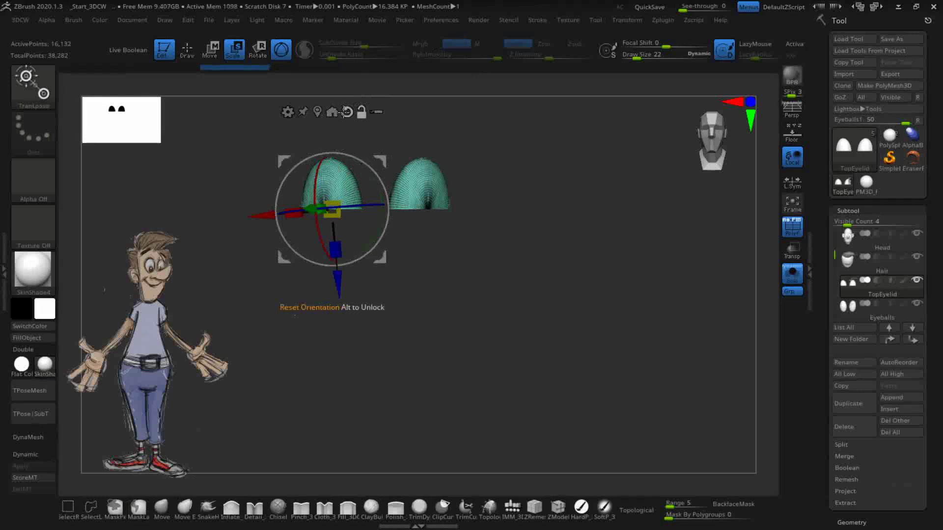
Step: Activate X symmetry with local symmetry, turn off local transformations, and scale both TopEyelid halves slightly larger
click(794, 44)
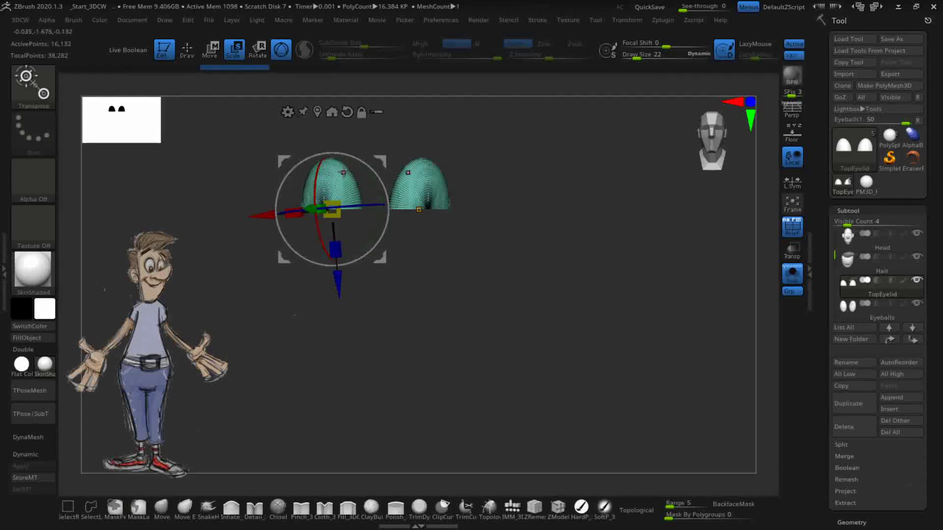
drag(334, 205, 410, 146)
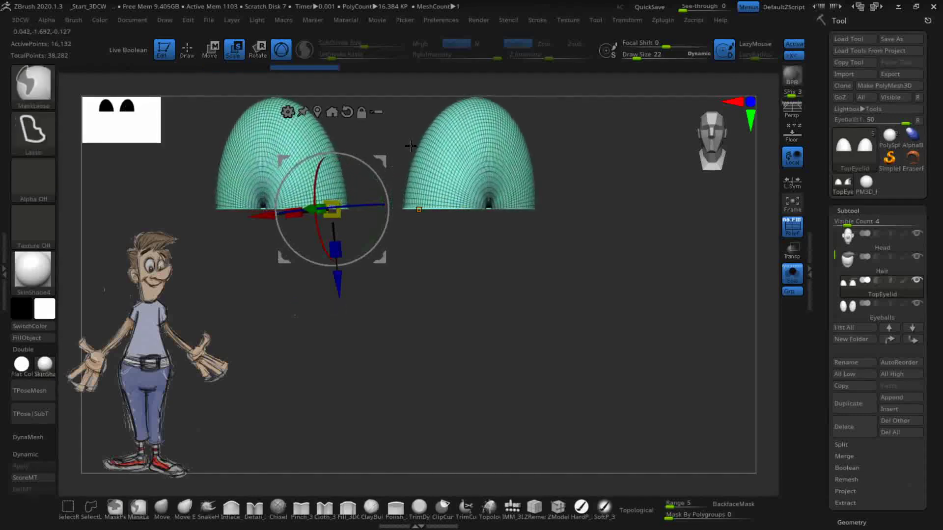
key(ctrl+z)
click(792, 182)
click(792, 157)
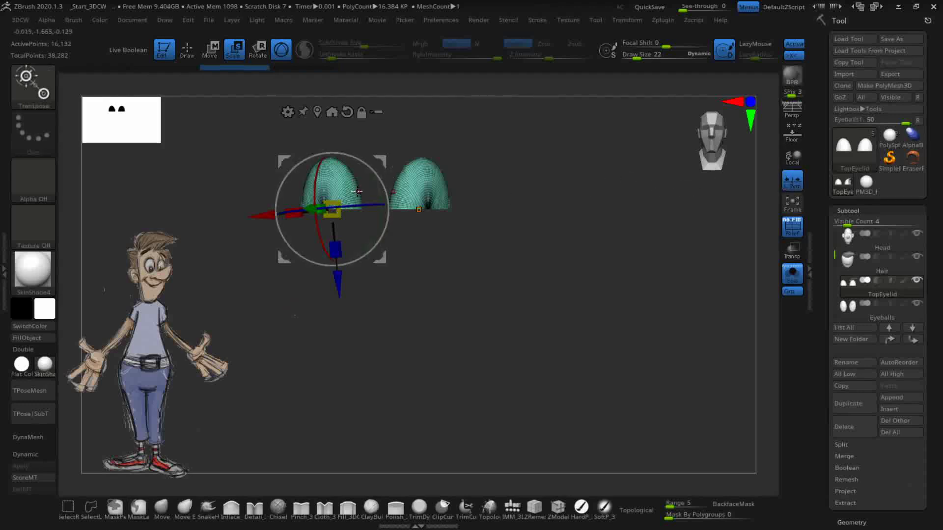
drag(331, 208, 343, 195)
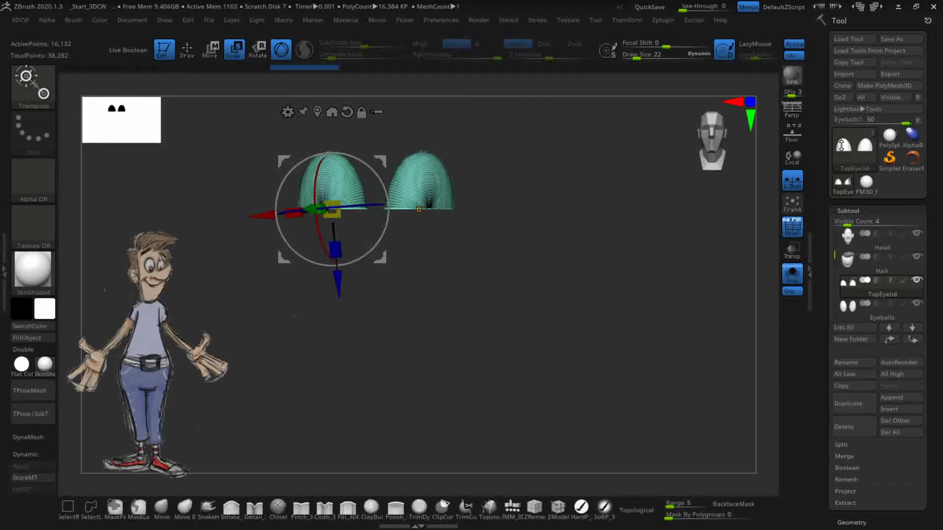
Step: Leave solo mode, then raise and tilt the top eyelids so they wrap over the upper part of the eyeballs
click(791, 275)
drag(626, 247, 686, 226)
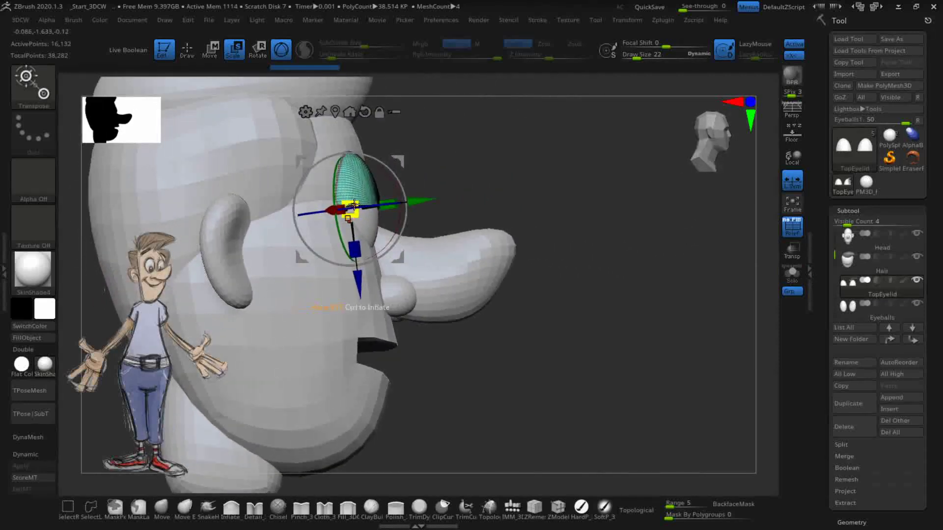
mouse_move(393, 162)
mouse_down()
mouse_move(377, 152)
mouse_move(397, 157)
mouse_move(394, 144)
mouse_up()
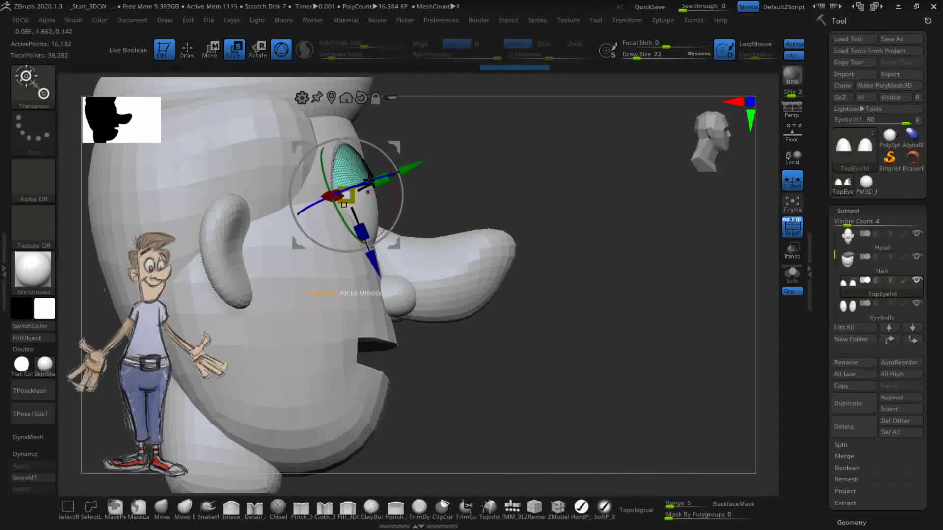
drag(351, 198, 351, 199)
drag(499, 191, 432, 197)
click(431, 198)
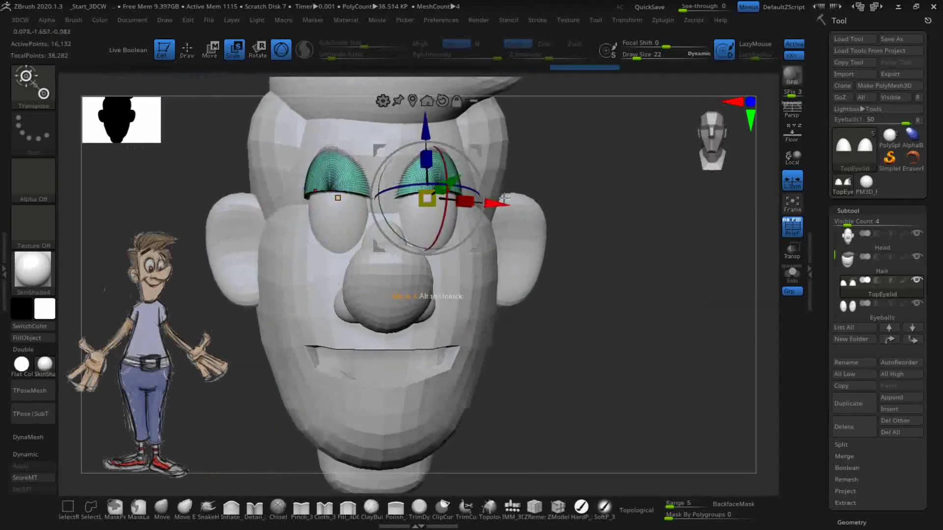
Step: Turn off local symmetry and slightly rescale the top eyelids over the eyeballs
drag(553, 166, 665, 258)
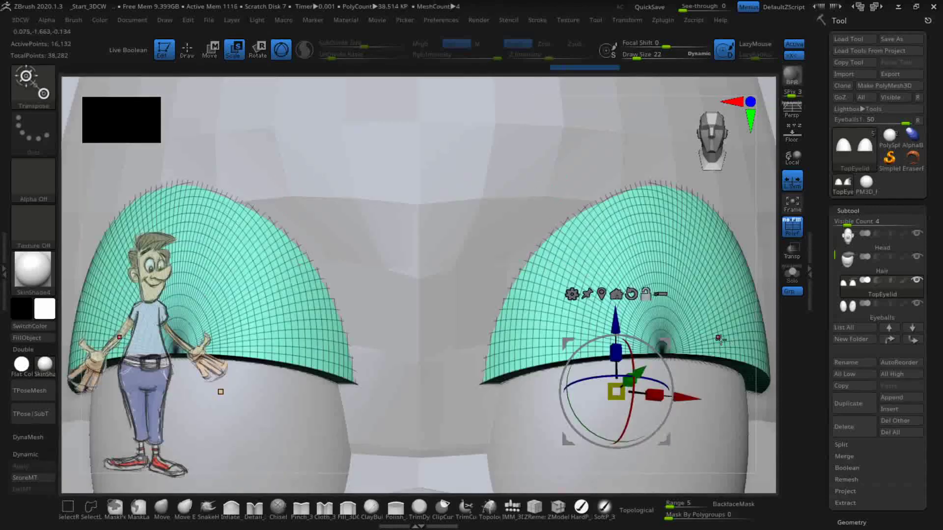
mouse_move(768, 323)
mouse_down()
mouse_move(766, 284)
mouse_move(762, 347)
mouse_move(761, 310)
mouse_up()
drag(769, 265, 760, 374)
drag(678, 317, 638, 381)
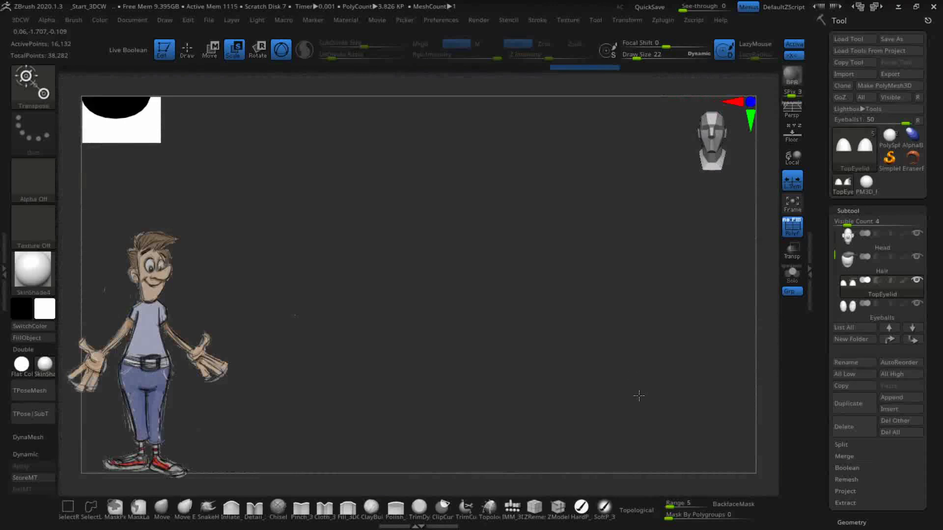
key(f)
drag(656, 331, 668, 162)
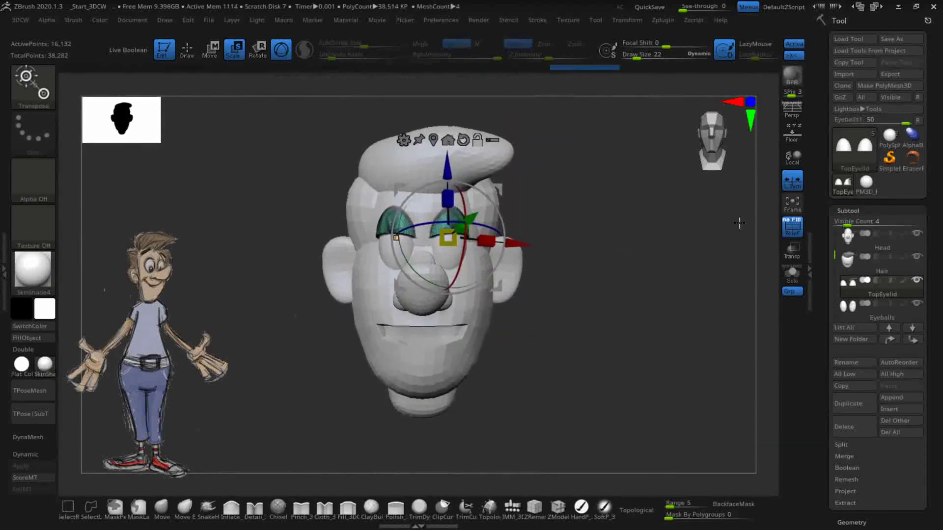
click(789, 189)
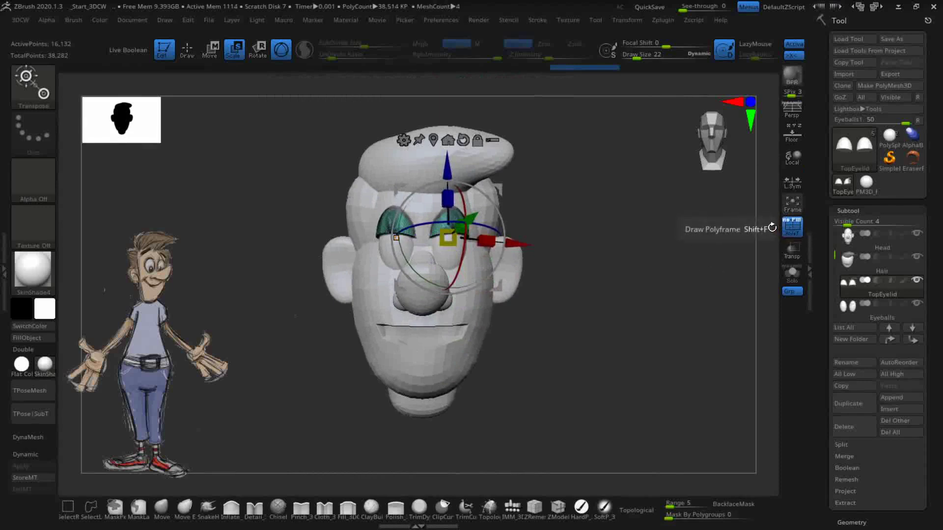
drag(614, 270, 593, 164)
drag(456, 235, 459, 233)
Step: Reset the gizmo orientation and rotate the top eyelids up and back over the eyeballs in side view
drag(603, 206, 498, 246)
drag(338, 256, 311, 240)
drag(420, 295, 548, 170)
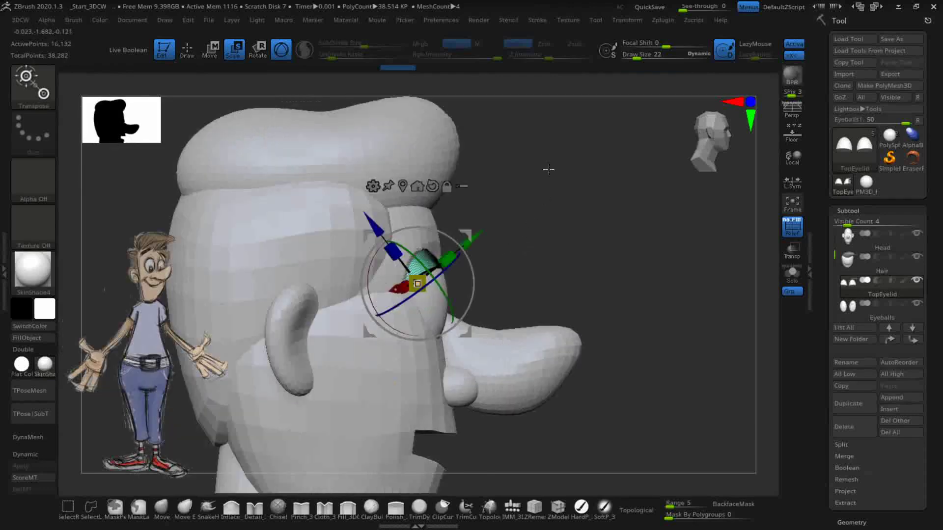
click(432, 185)
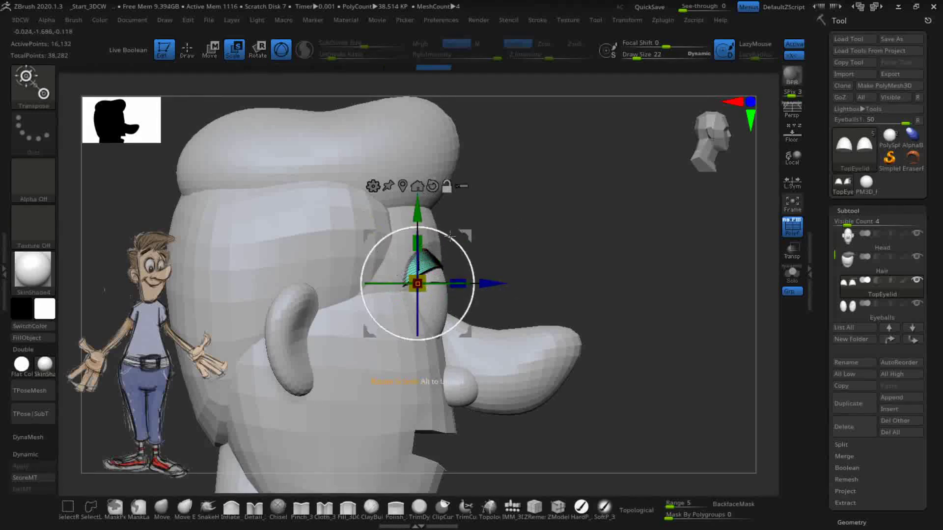
drag(451, 237, 463, 225)
Step: Scale the top eyelids down slightly and spread them a little apart along X to fit around the eyeballs
drag(567, 265, 491, 262)
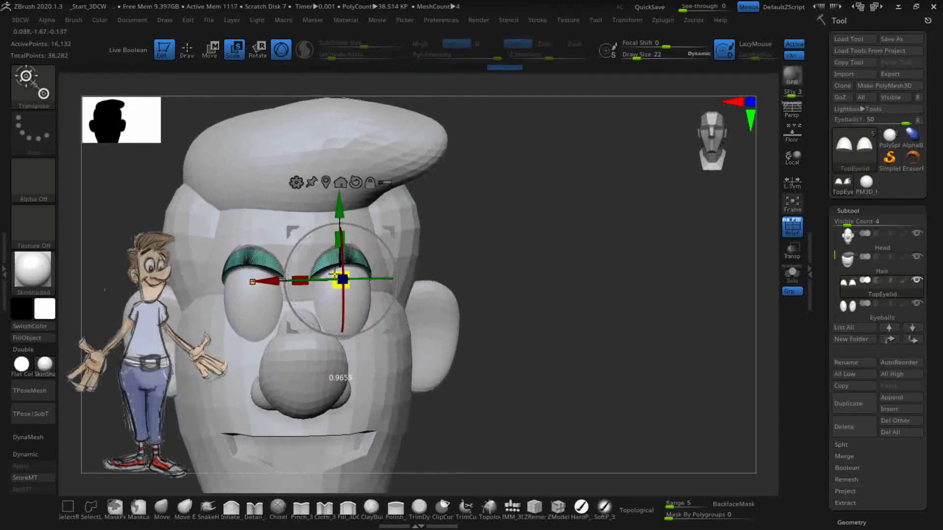
drag(335, 275, 338, 277)
drag(273, 281, 267, 282)
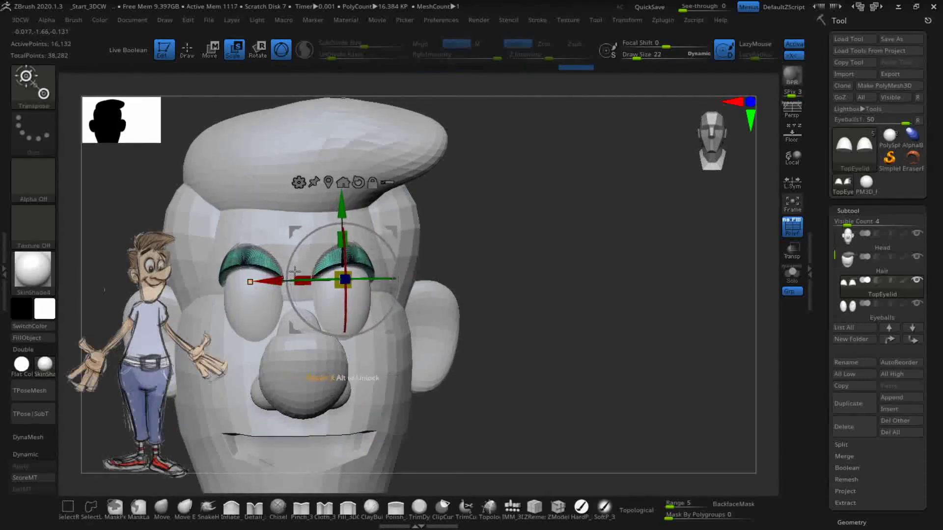
drag(333, 276, 337, 276)
drag(486, 236, 584, 233)
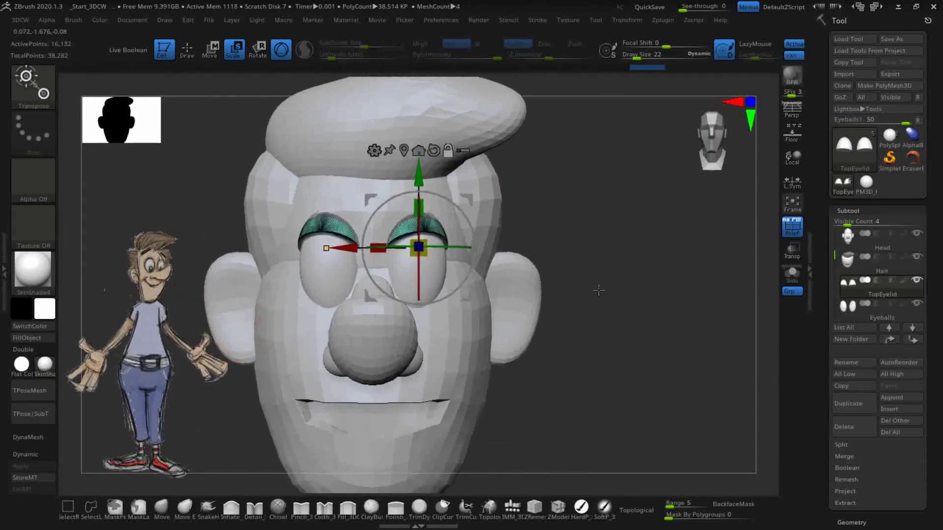
alt+drag(621, 288, 635, 290)
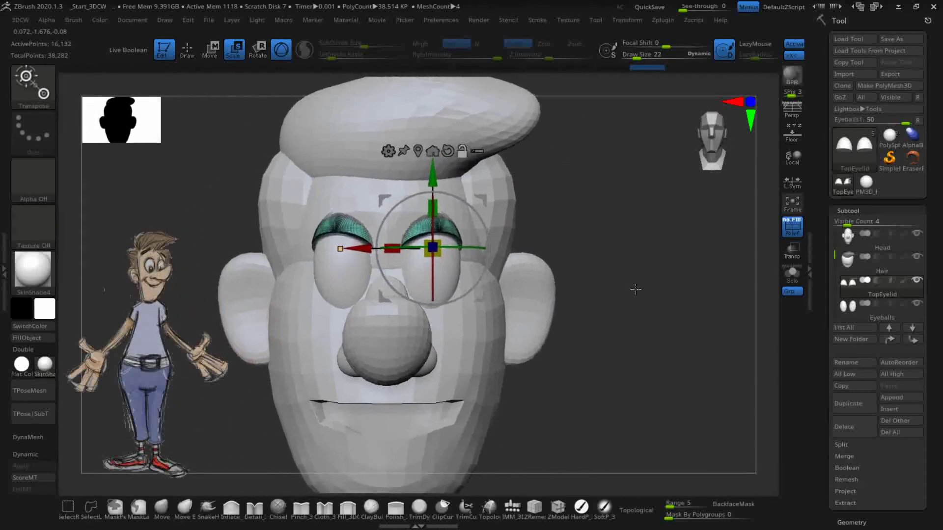
Step: Reshape the top eyelids with the Move brush so they follow the curve of the eyeballs
click(162, 510)
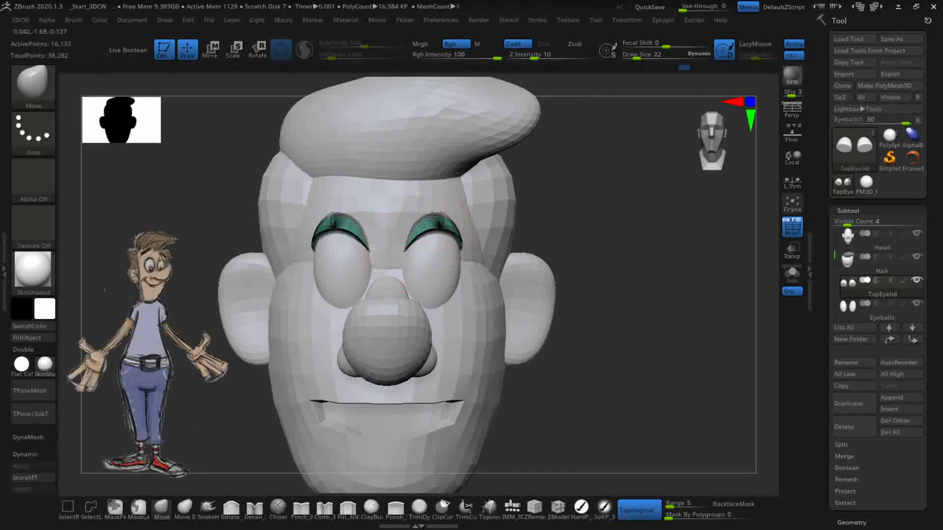
drag(619, 260, 547, 275)
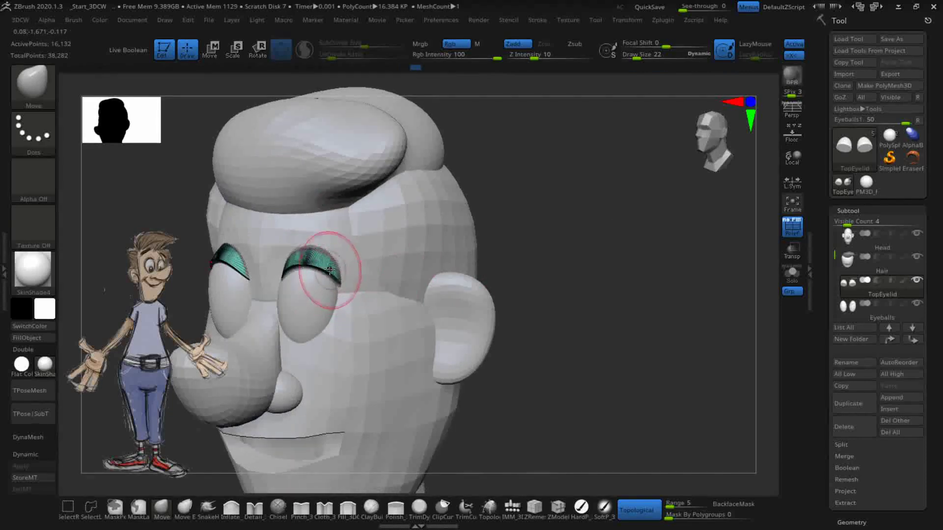
drag(511, 290, 543, 288)
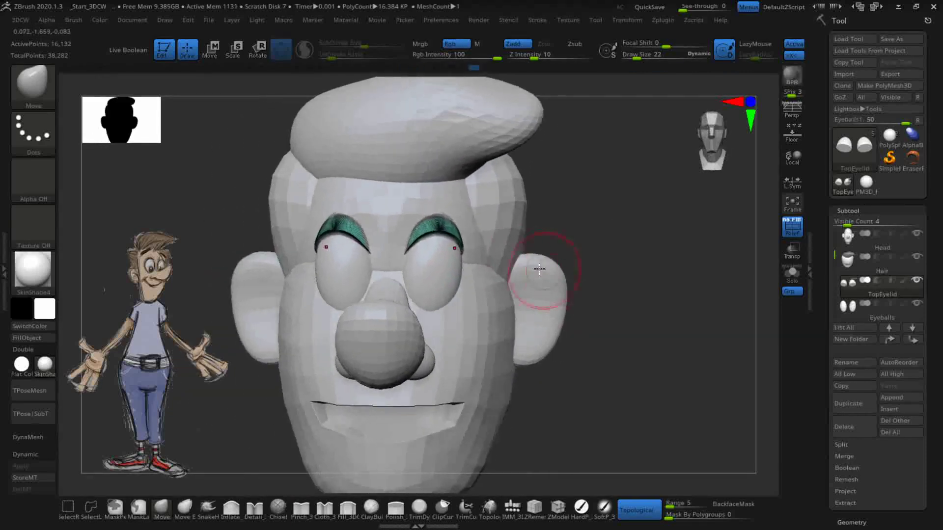